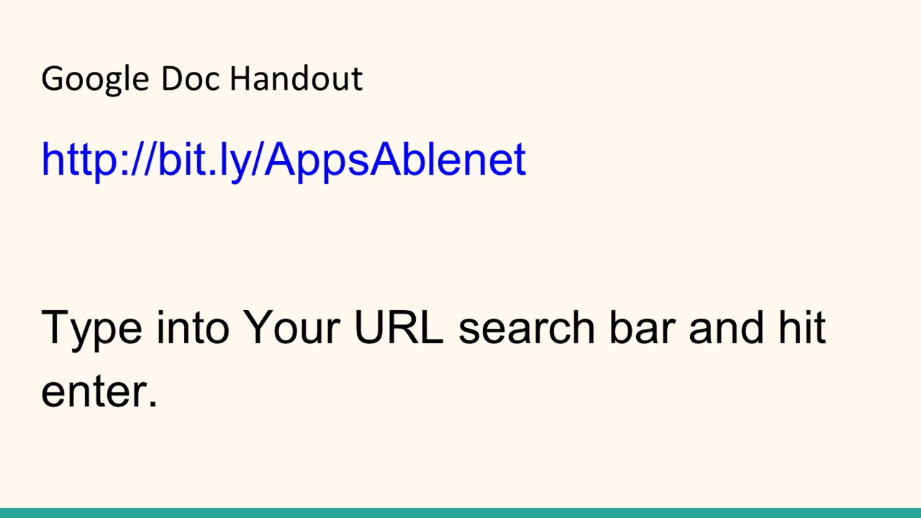
pyautogui.press('Right')
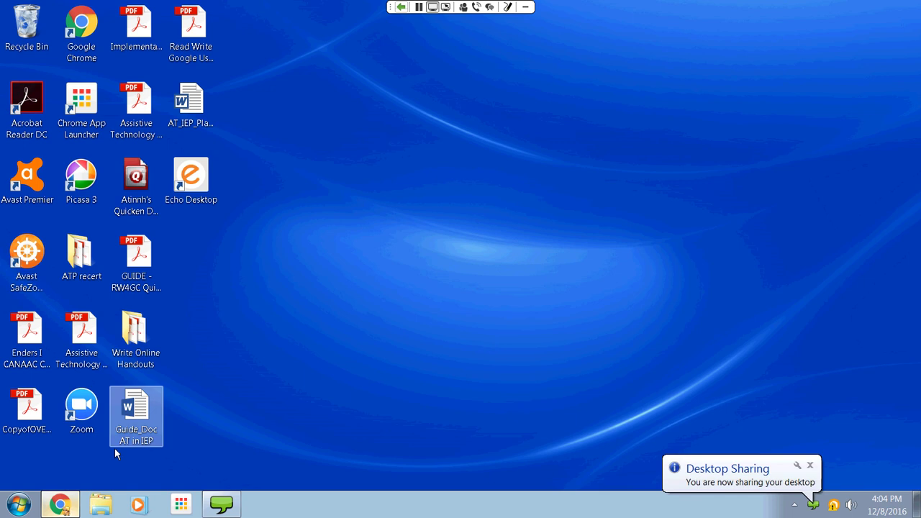
# Switch to Chrome and look through the "Ablenet_2016_ Apps Across the Curriculum" handout, including the Chrome tools, iOS accessibility and app sections
pyautogui.click(60, 505)
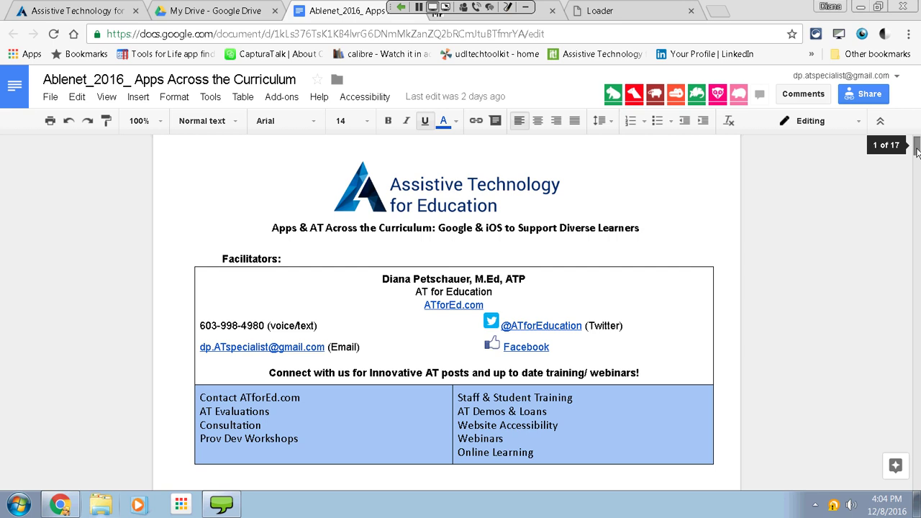
pyautogui.moveTo(916, 152); pyautogui.dragTo(916, 211)
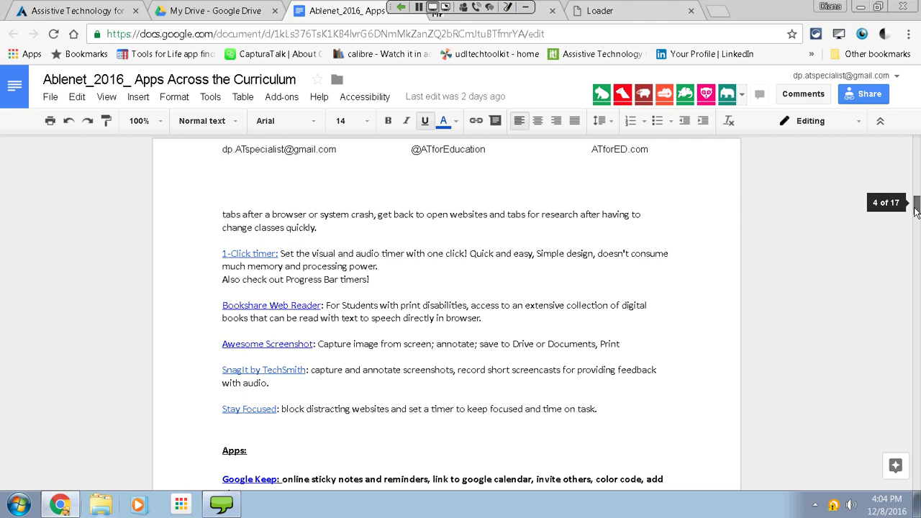
pyautogui.moveTo(916, 209); pyautogui.dragTo(915, 243)
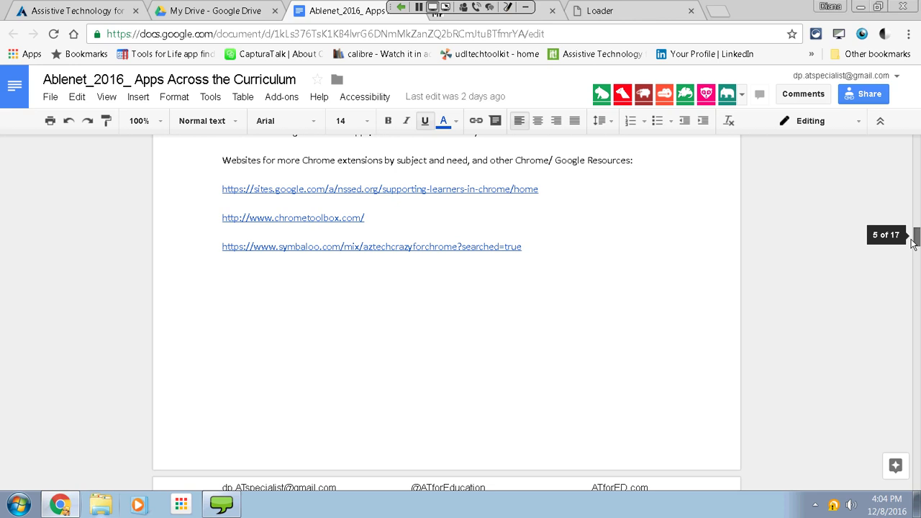
pyautogui.moveTo(914, 242); pyautogui.dragTo(916, 255)
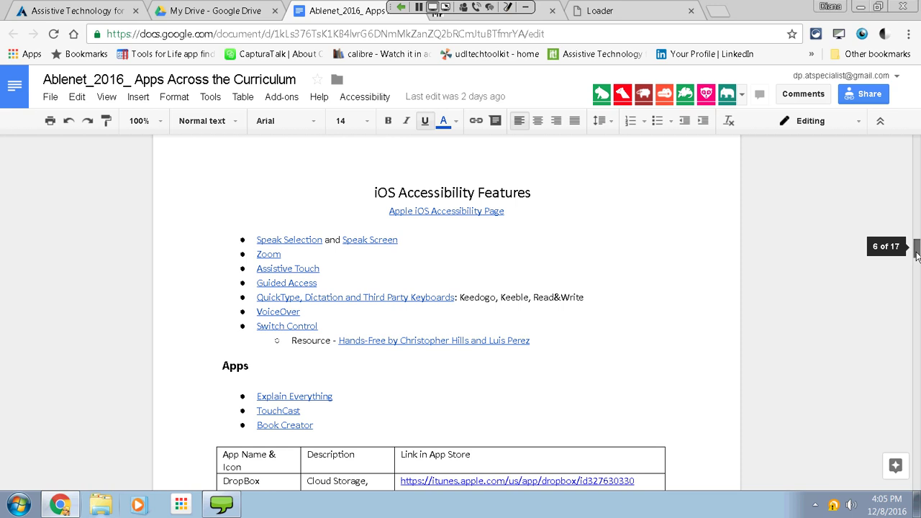
pyautogui.moveTo(917, 255); pyautogui.dragTo(914, 280)
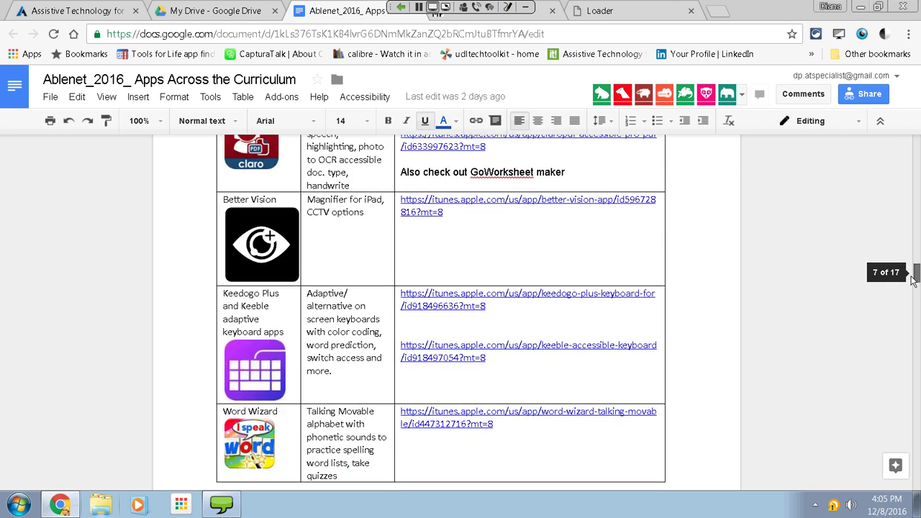
pyautogui.moveTo(914, 280); pyautogui.dragTo(917, 142)
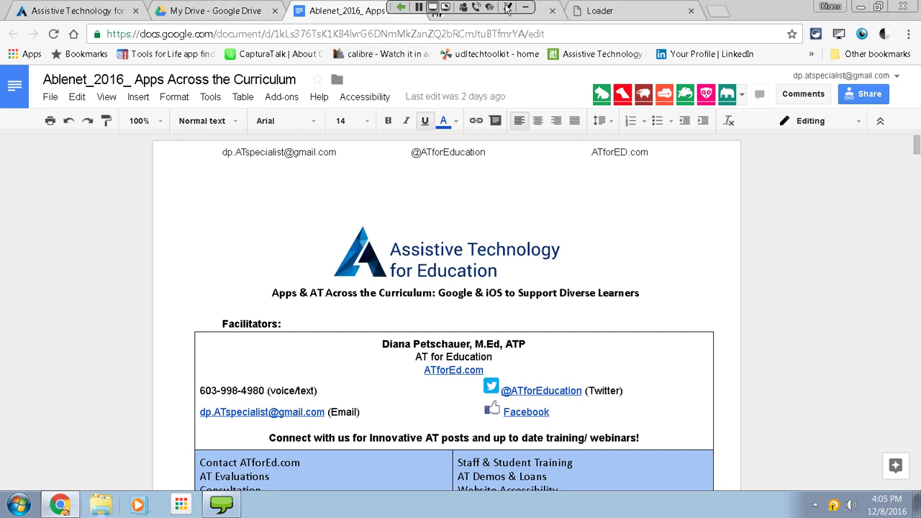
# Open the Chrome apps page in a new tab and look through all pages of installed apps
pyautogui.click(626, 13)
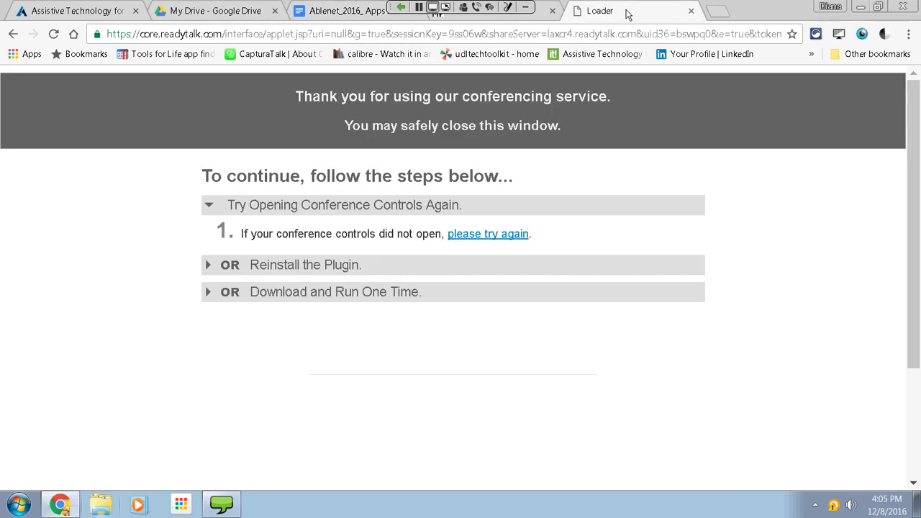
pyautogui.click(714, 13)
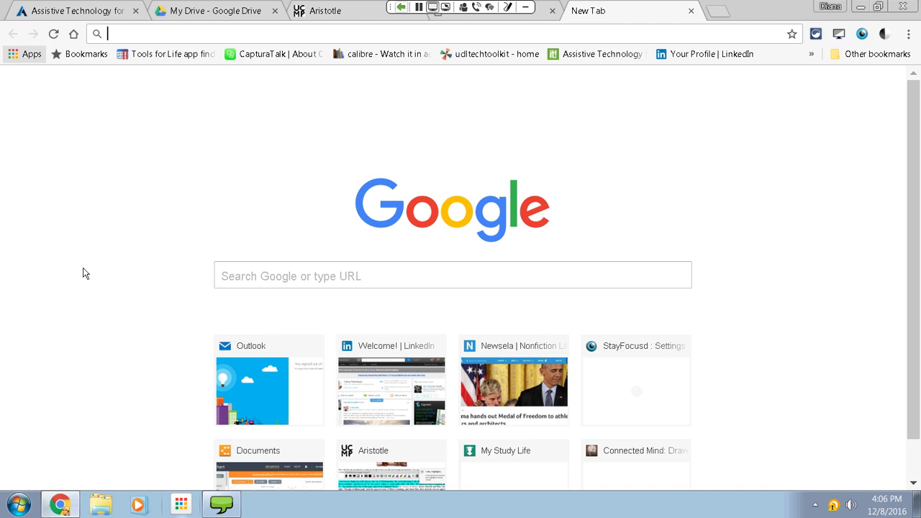
pyautogui.click(22, 59)
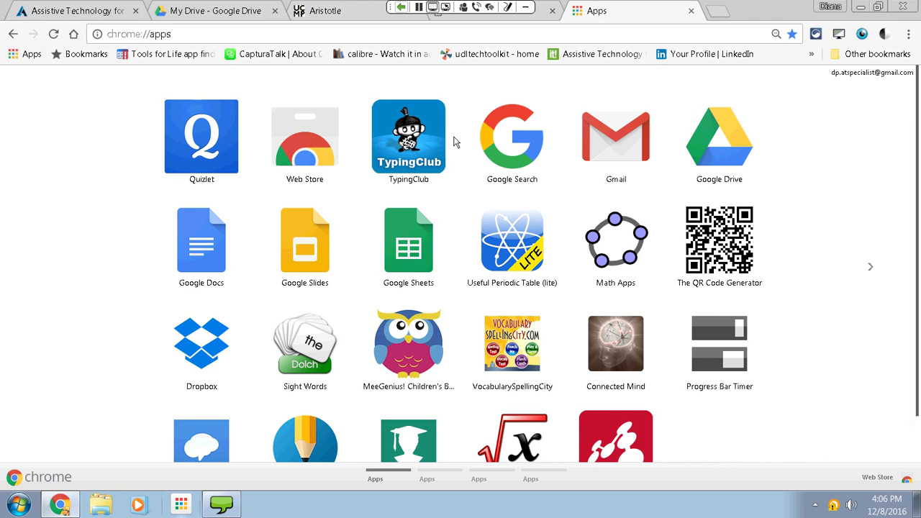
pyautogui.click(872, 270)
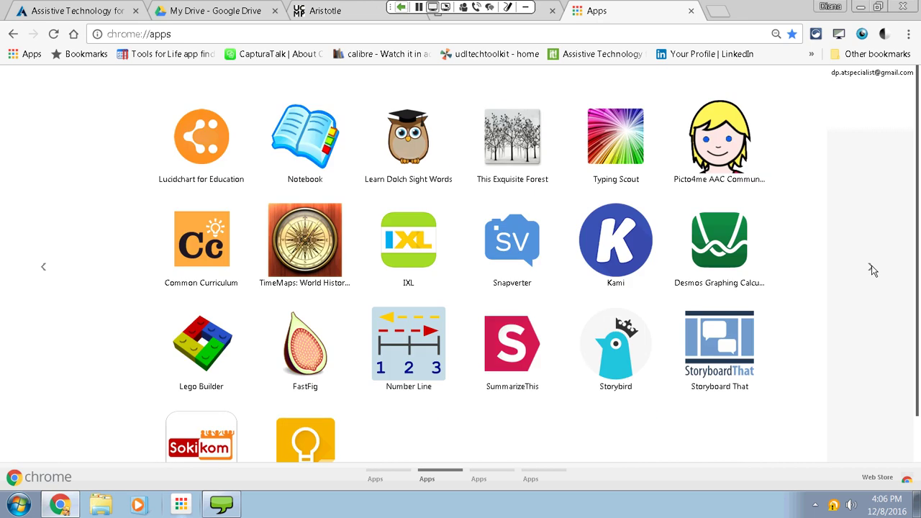
pyautogui.click(872, 269)
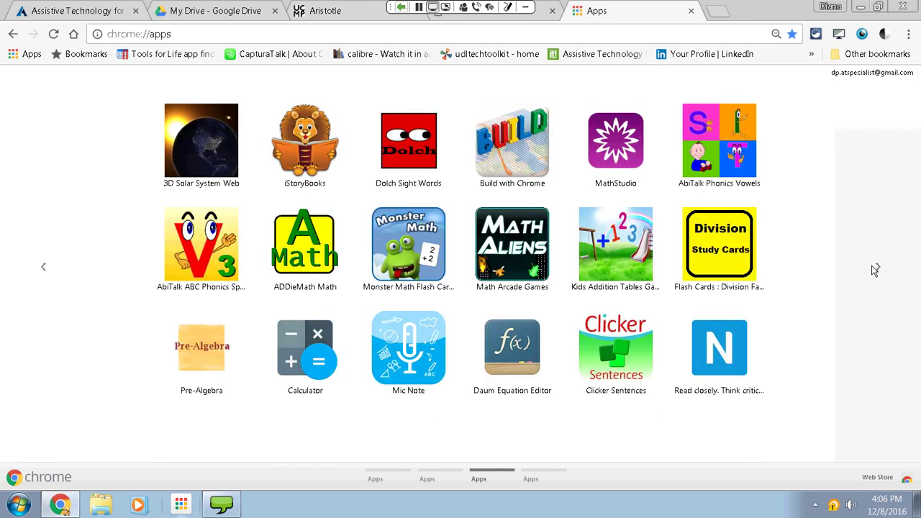
pyautogui.click(872, 271)
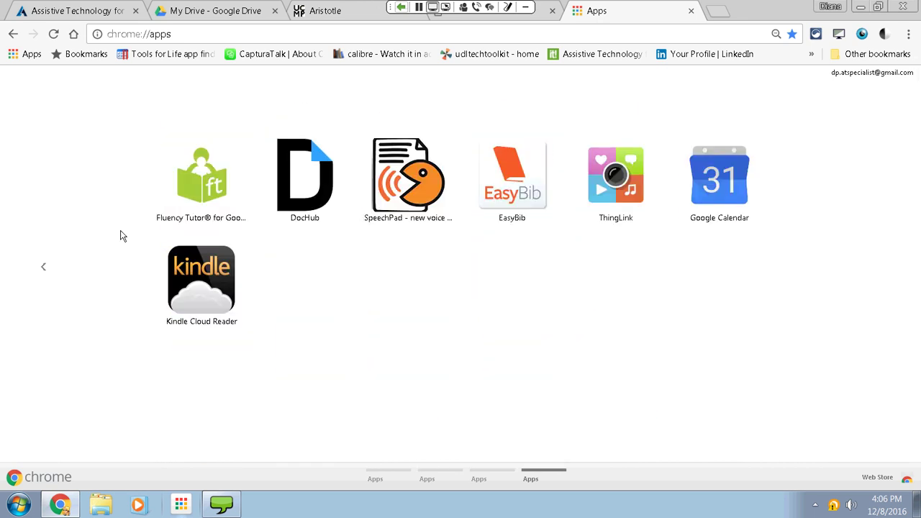
pyautogui.click(43, 270)
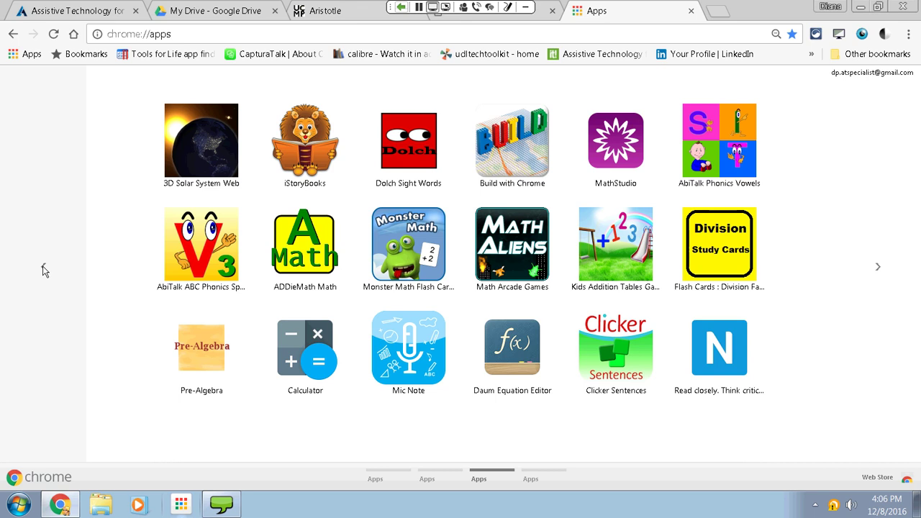
pyautogui.click(42, 270)
pyautogui.click(42, 270)
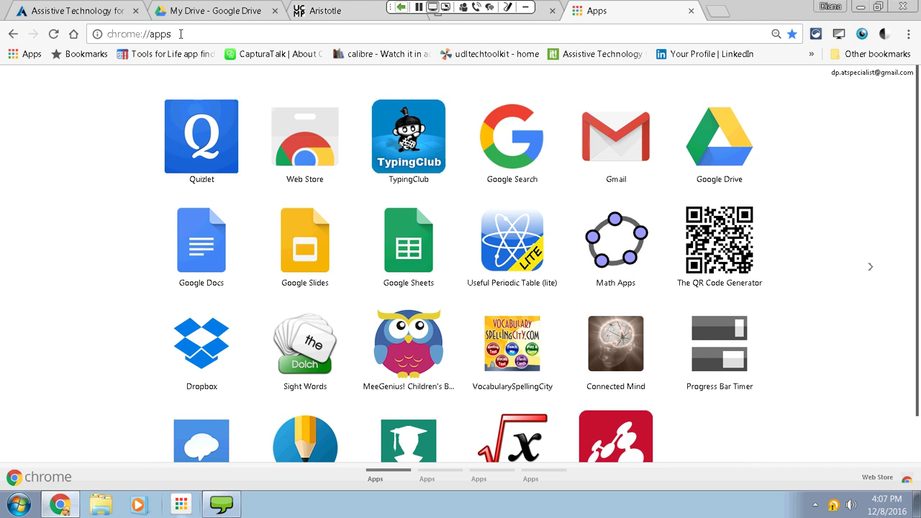
# Search the Chrome Web Store for "mind mapping" and look through the extension and app results
pyautogui.click(302, 158)
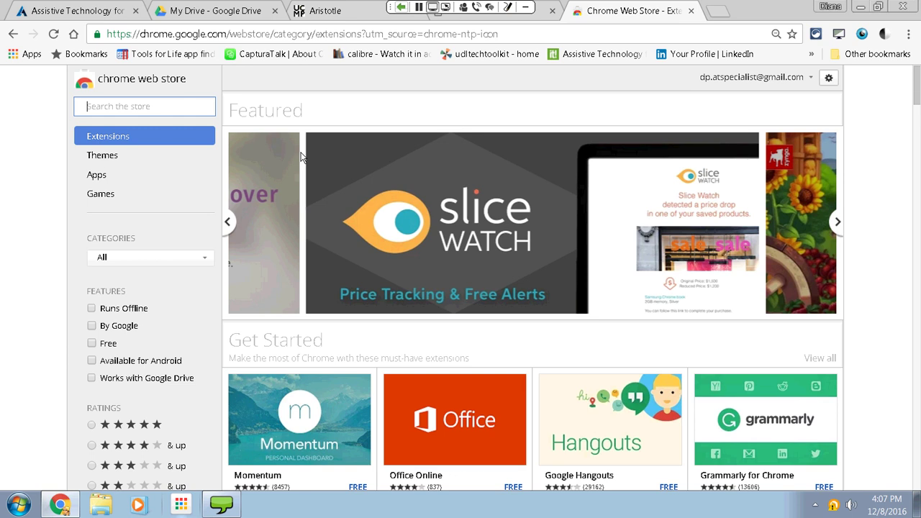
pyautogui.write('mind mapppping')
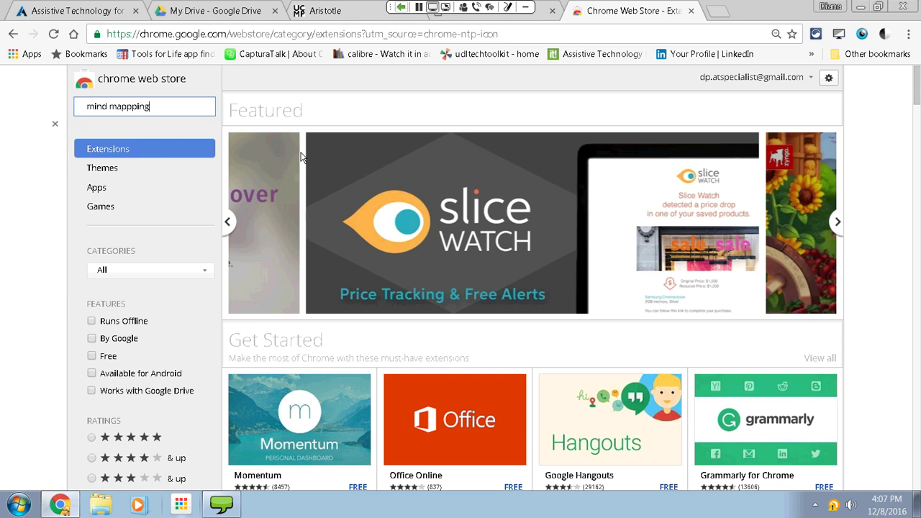
pyautogui.press('BackSpace')
pyautogui.press('BackSpace')
pyautogui.press('BackSpace')
pyautogui.press('BackSpace')
pyautogui.write('ing')
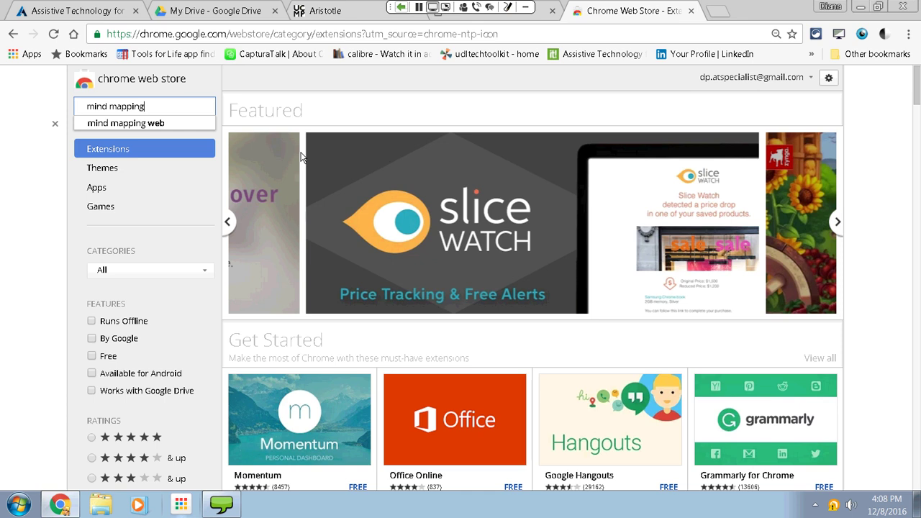
pyautogui.press('Return')
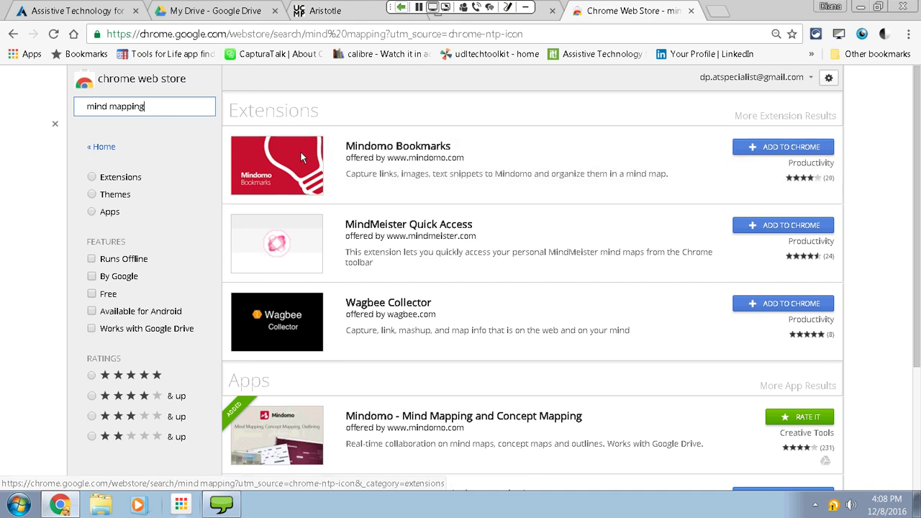
pyautogui.scroll(-1, 916, 123)
pyautogui.scroll(-4, 899, 185)
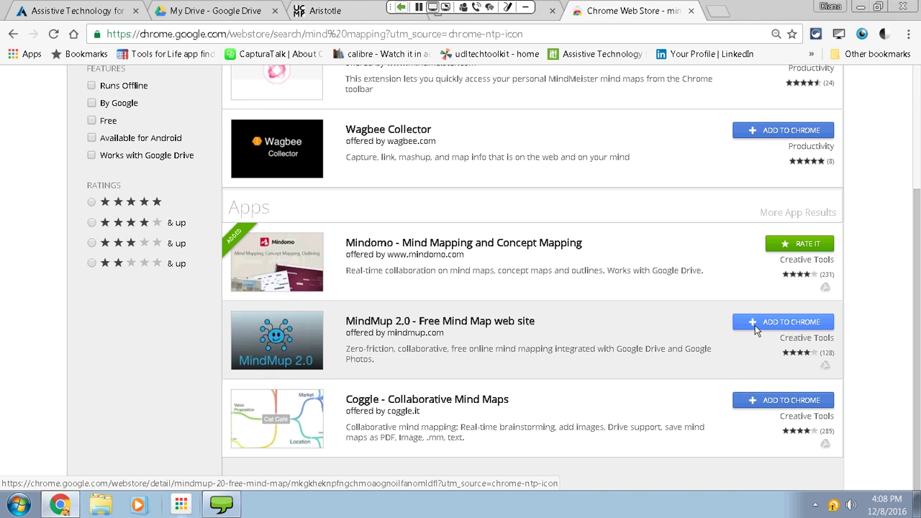
pyautogui.moveTo(918, 321); pyautogui.dragTo(920, 120)
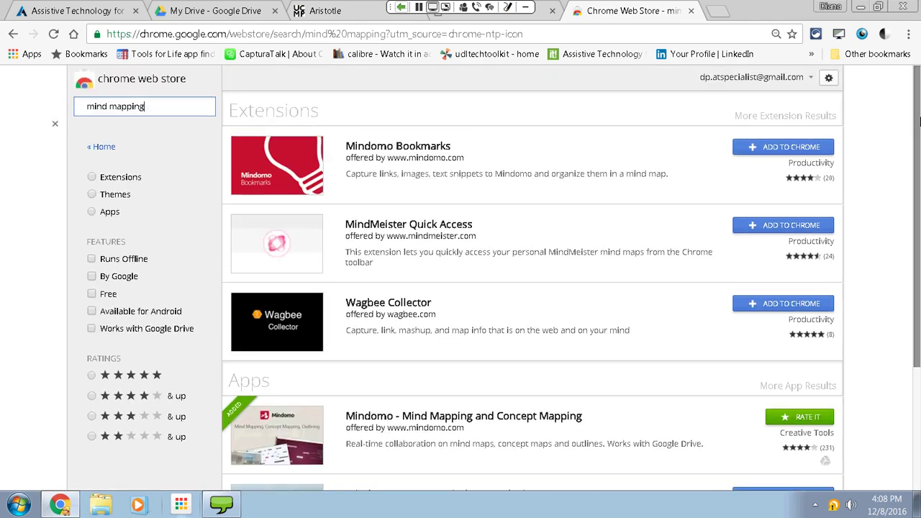
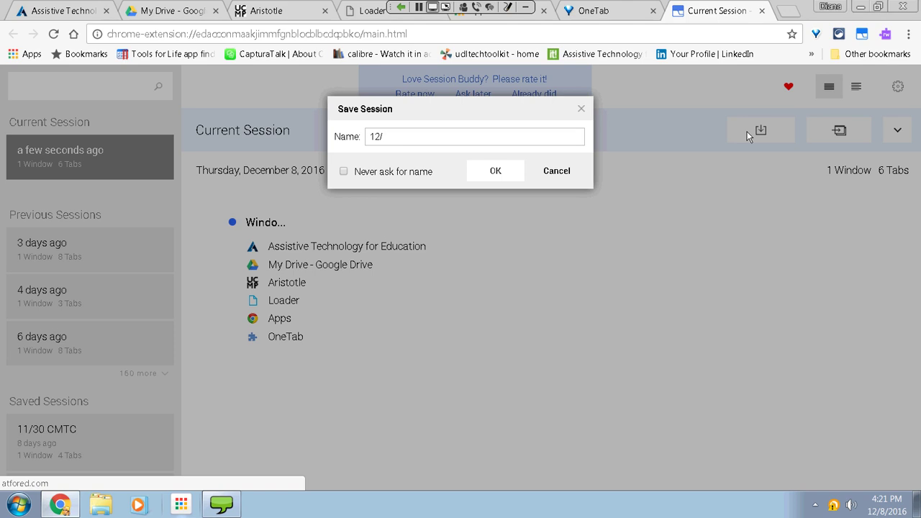
# Save the current browser session under the name "12/8 Ablenet" and look through the list of saved sessions
pyautogui.write('8 Ablenet')
pyautogui.click(489, 176)
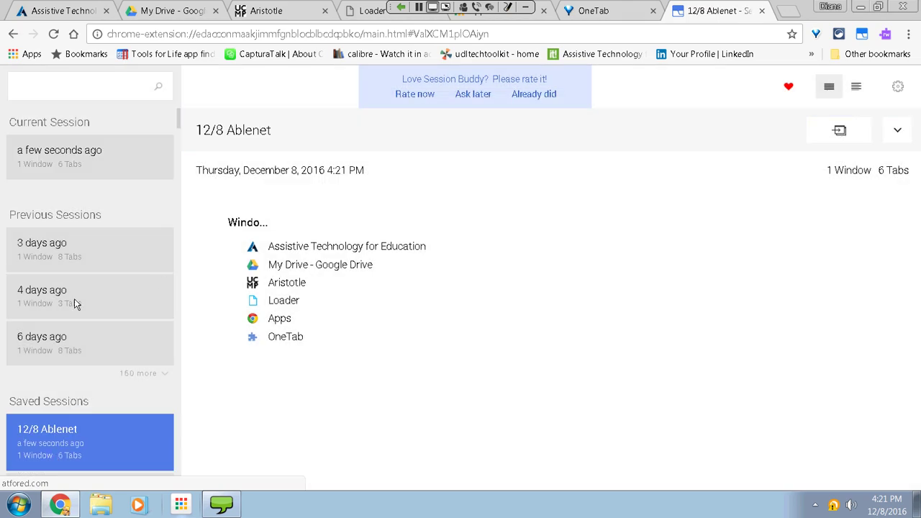
pyautogui.scroll(-4, 180, 123)
pyautogui.scroll(-15, 175, 140)
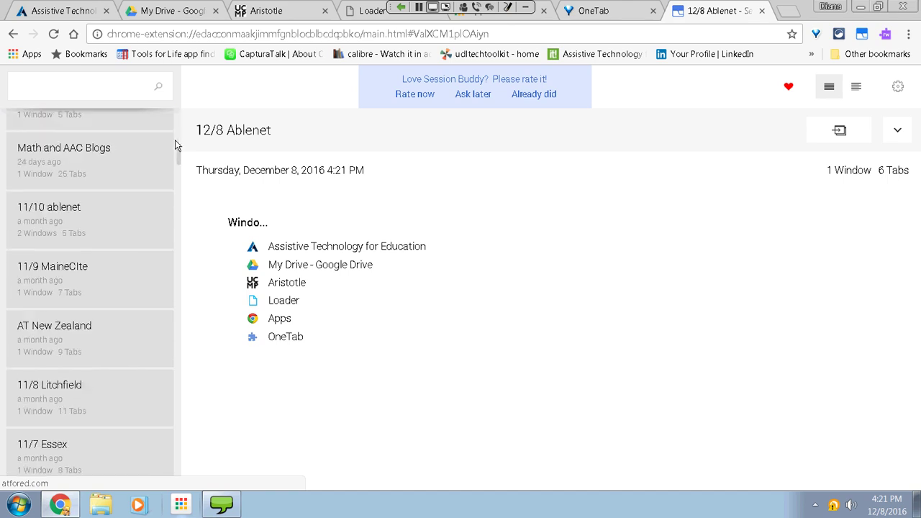
pyautogui.scroll(20, 178, 169)
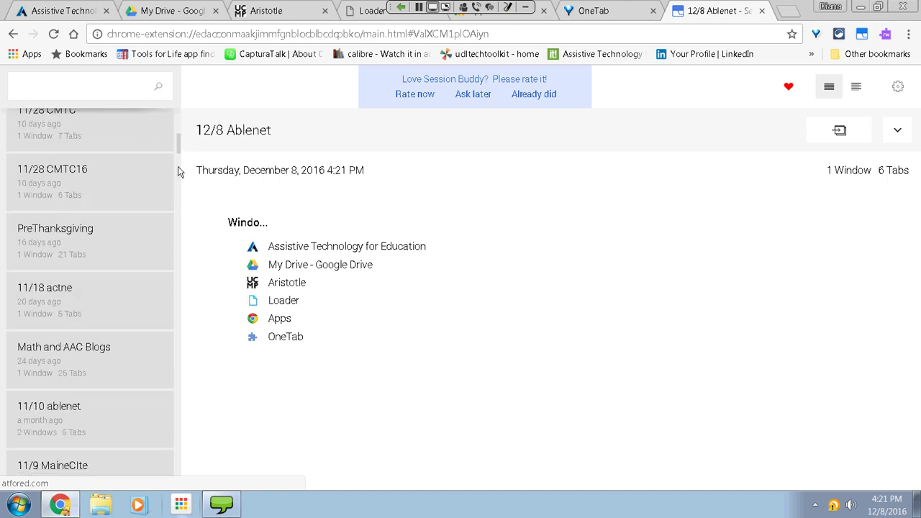
pyautogui.scroll(3, 182, 125)
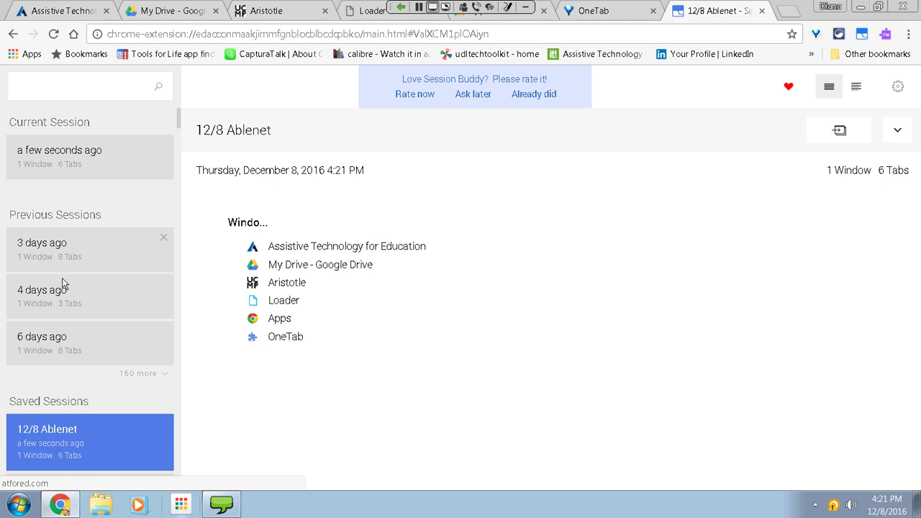
# Review the general Session Buddy settings, save them and close the Session Buddy page
pyautogui.click(898, 87)
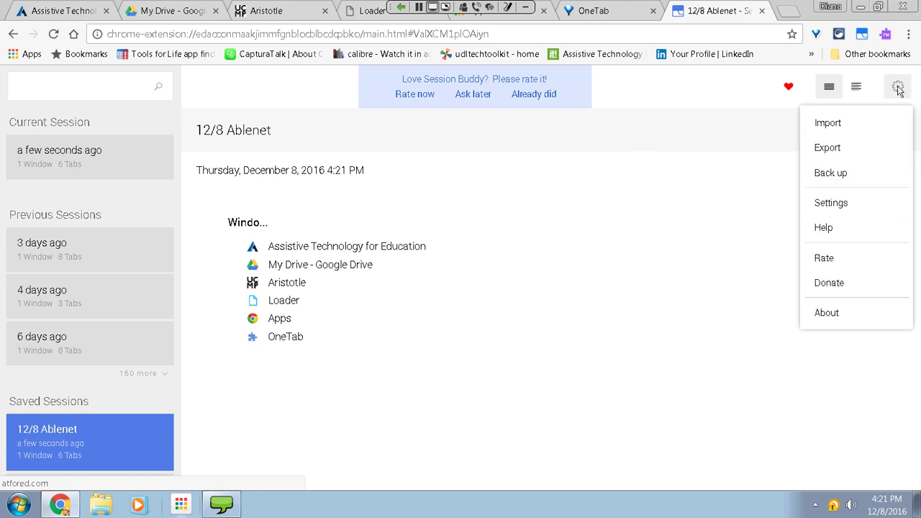
pyautogui.click(840, 201)
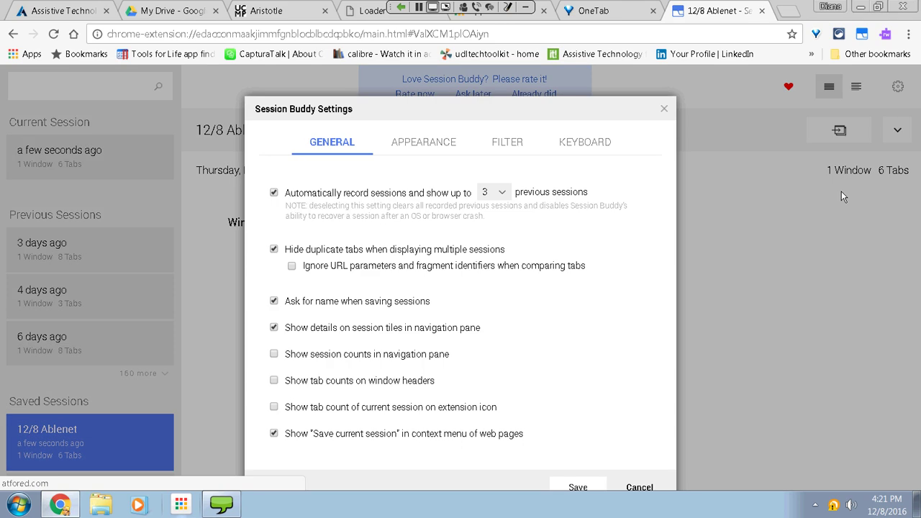
pyautogui.click(580, 488)
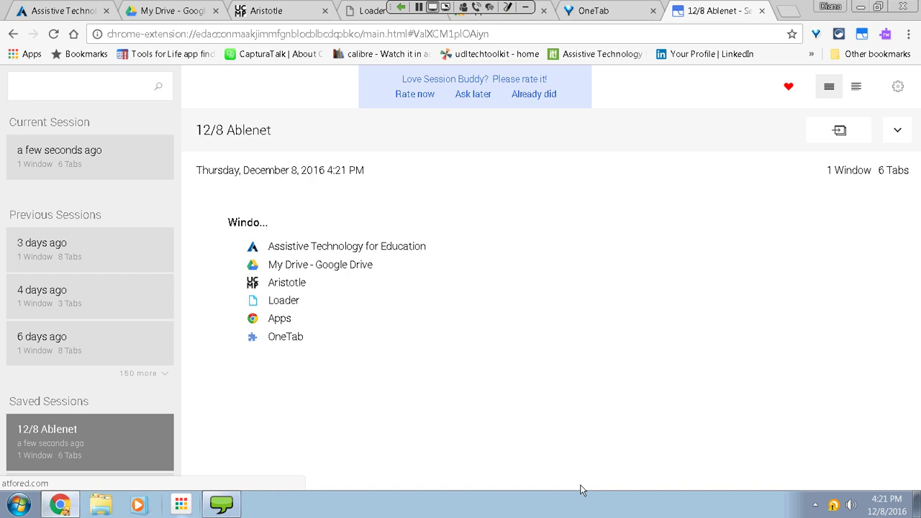
pyautogui.click(762, 12)
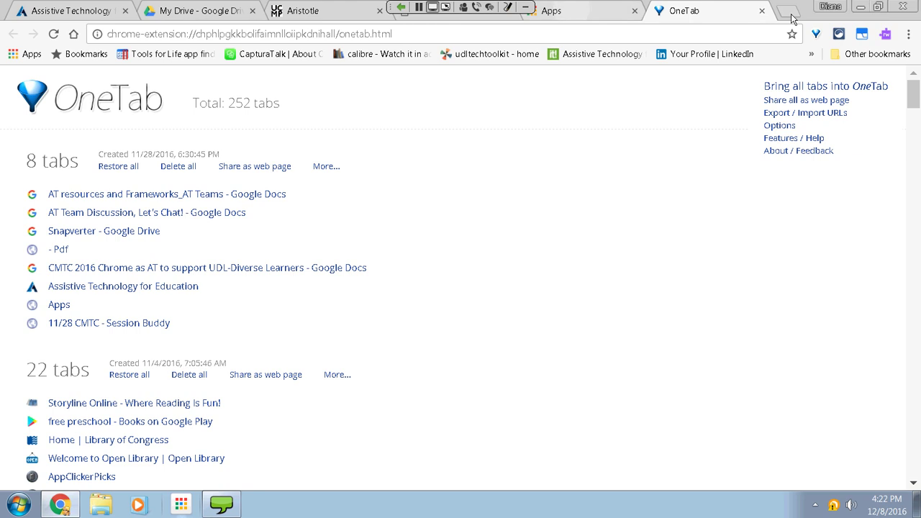
# Reopen Session Buddy from the Chrome apps page and go to the Aristotle page listed in the current session
pyautogui.click(561, 11)
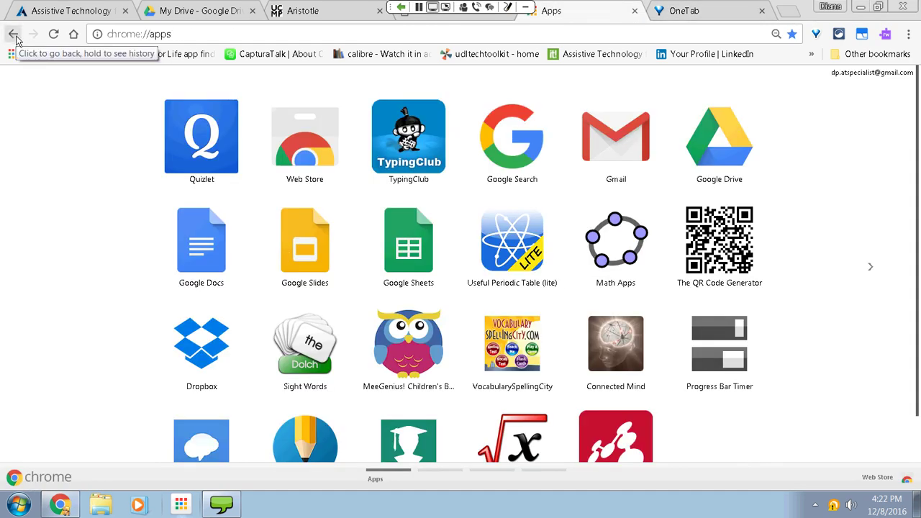
pyautogui.click(857, 41)
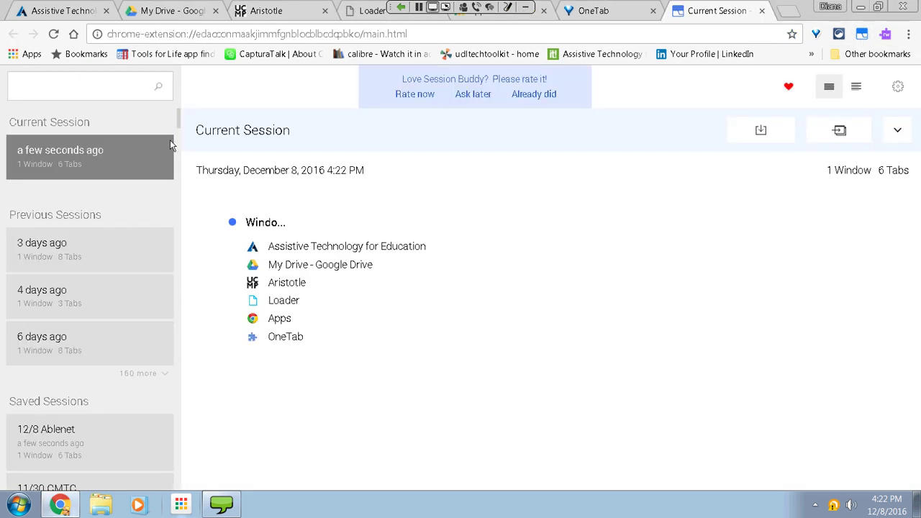
pyautogui.scroll(-6, 179, 123)
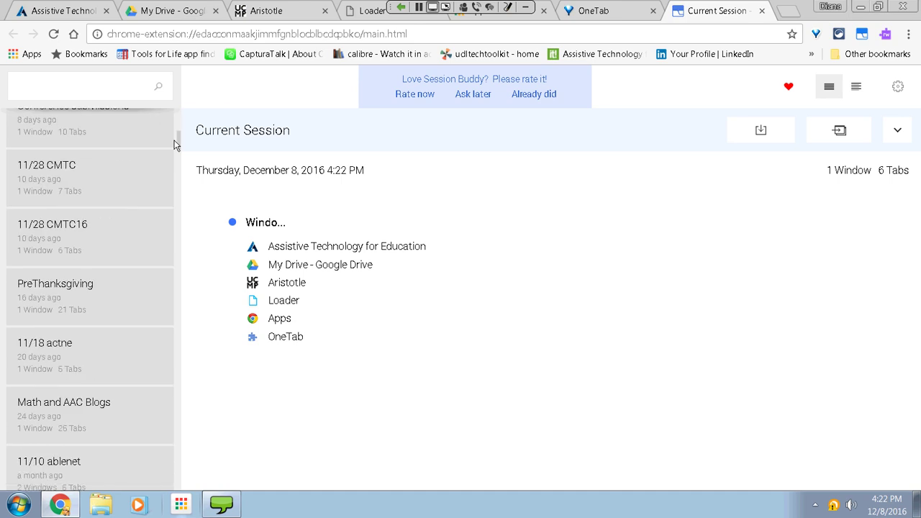
pyautogui.scroll(5, 174, 144)
pyautogui.scroll(2, 175, 133)
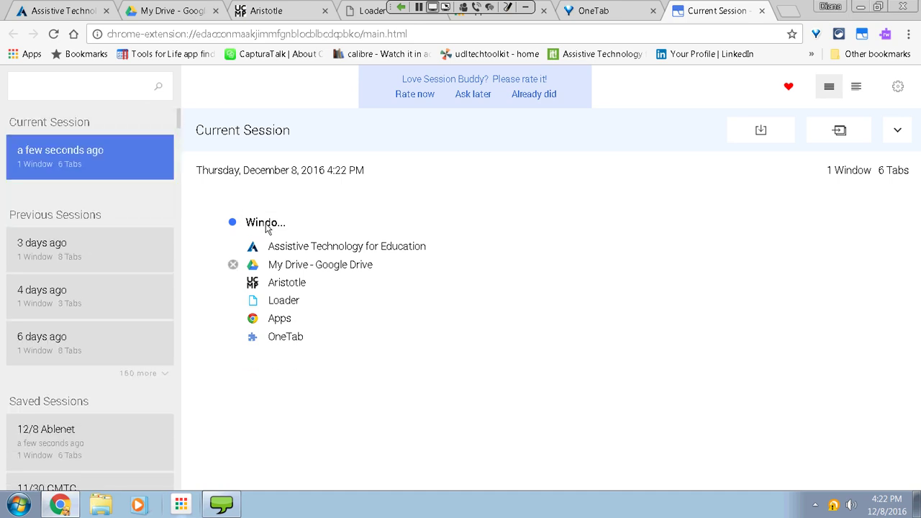
pyautogui.click(287, 284)
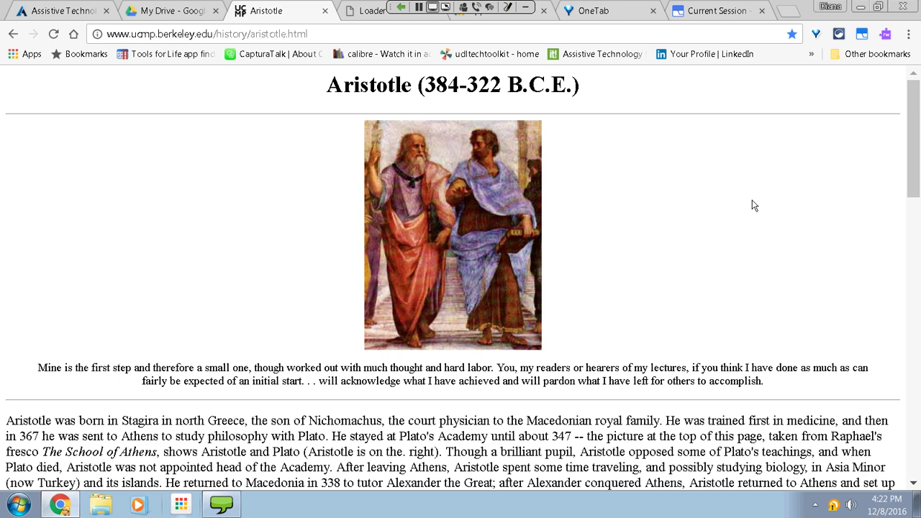
# Close the old OneTab page, collapse all open tabs into OneTab and share the new six-tab group as a web page
pyautogui.click(652, 11)
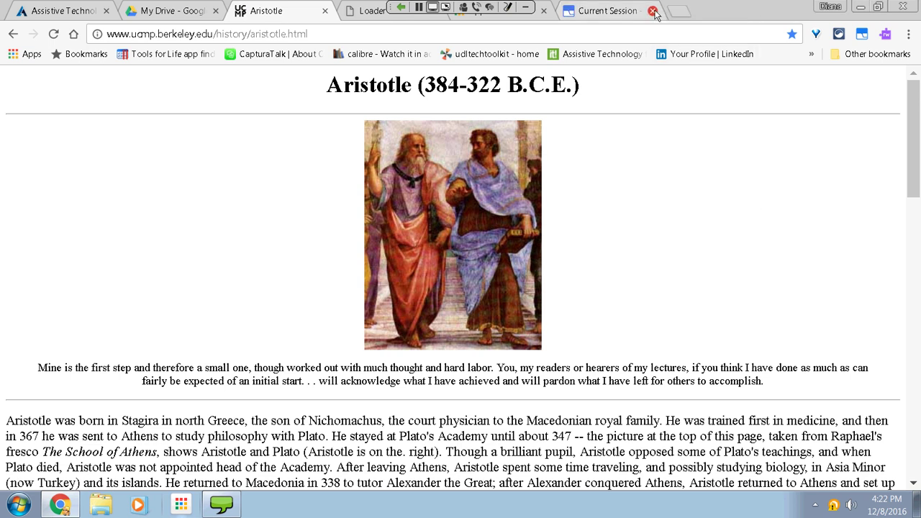
pyautogui.click(816, 34)
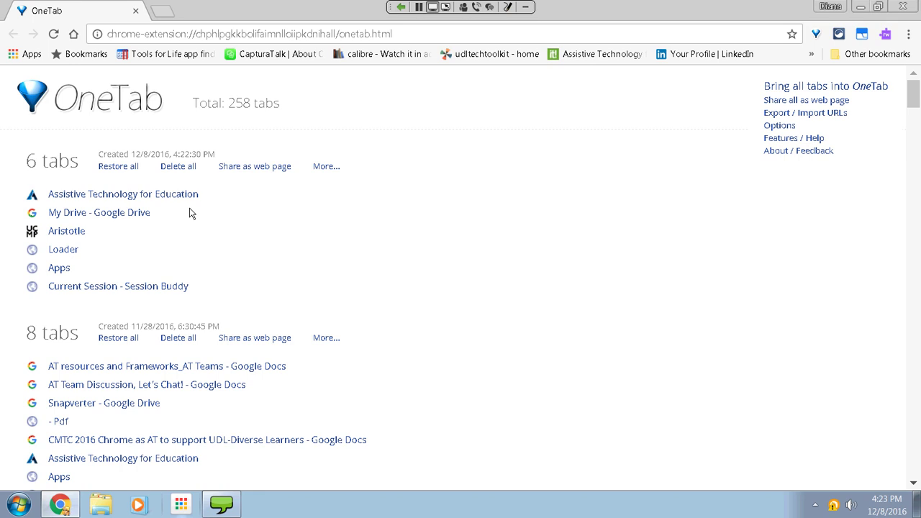
pyautogui.click(267, 169)
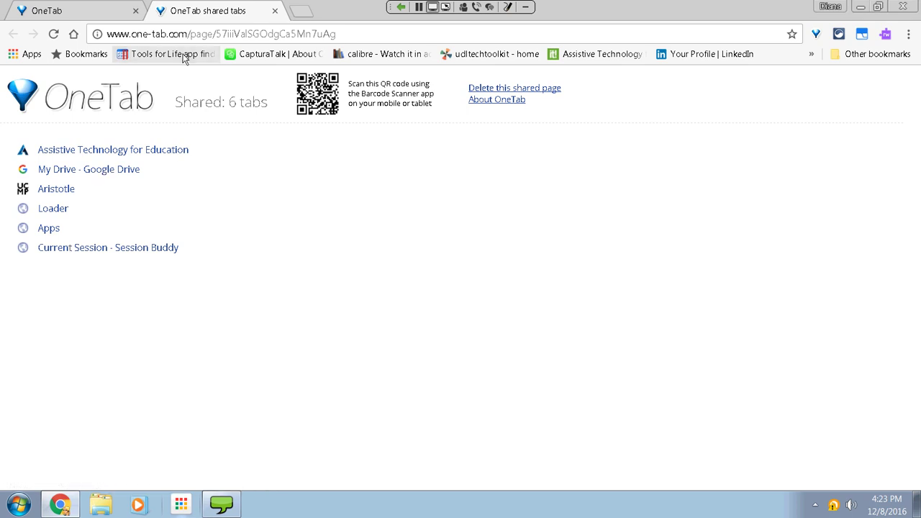
# Restore all tabs of the newest OneTab group, maximize the browser window and go to the Aristotle page
pyautogui.click(56, 10)
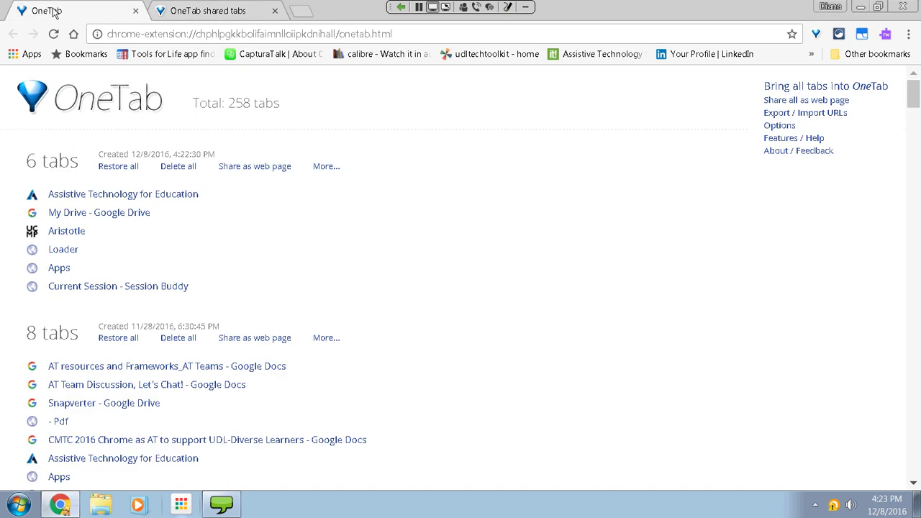
pyautogui.click(118, 166)
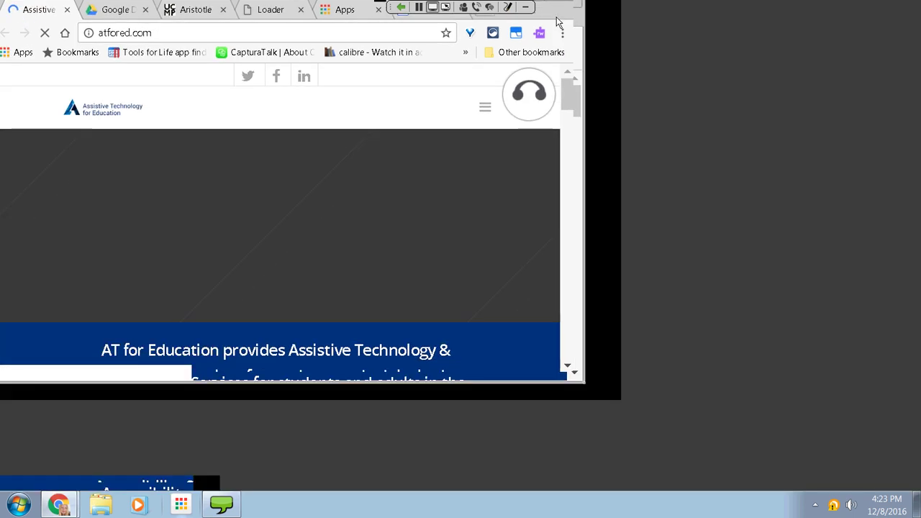
pyautogui.doubleClick(558, 22)
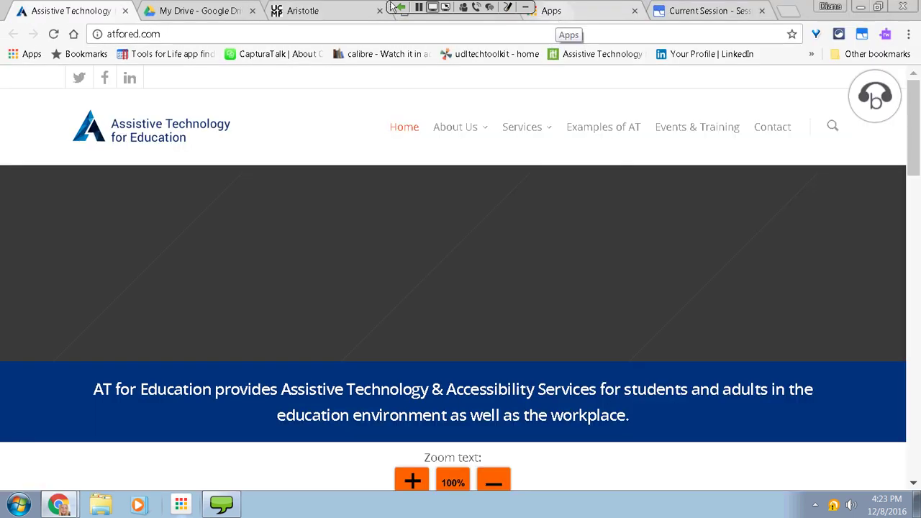
pyautogui.click(327, 14)
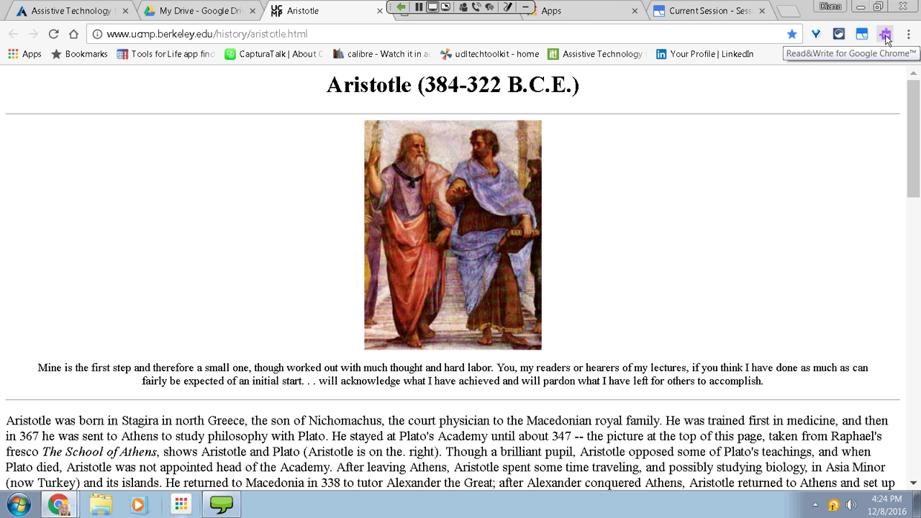
# Open the Read&Write for Google Chrome toolbar on the Aristotle page and position it just above the quotation below the picture
pyautogui.click(885, 34)
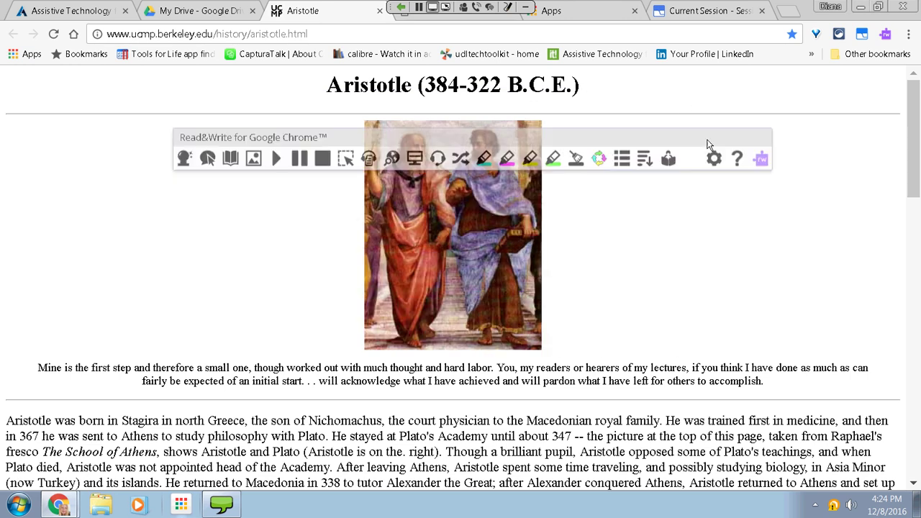
pyautogui.moveTo(919, 132); pyautogui.dragTo(895, 177)
pyautogui.scroll(-1, 917, 130)
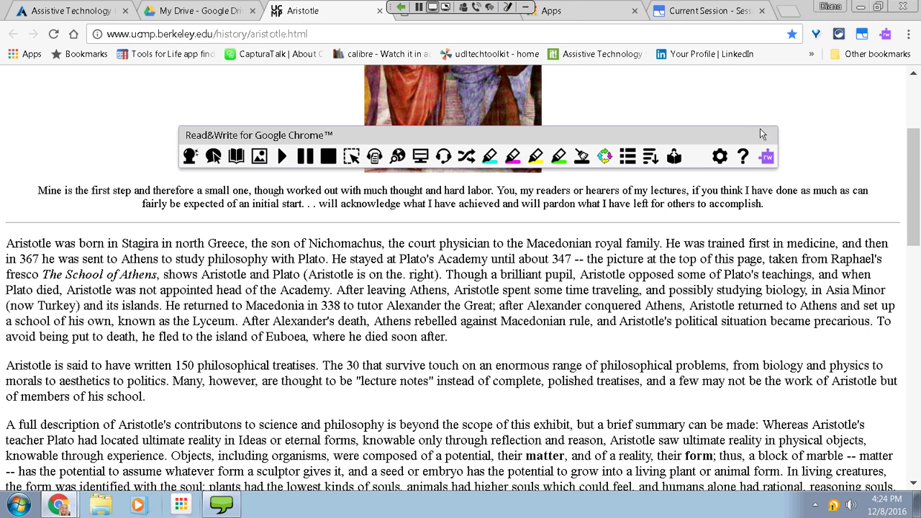
pyautogui.moveTo(760, 128); pyautogui.dragTo(746, 134)
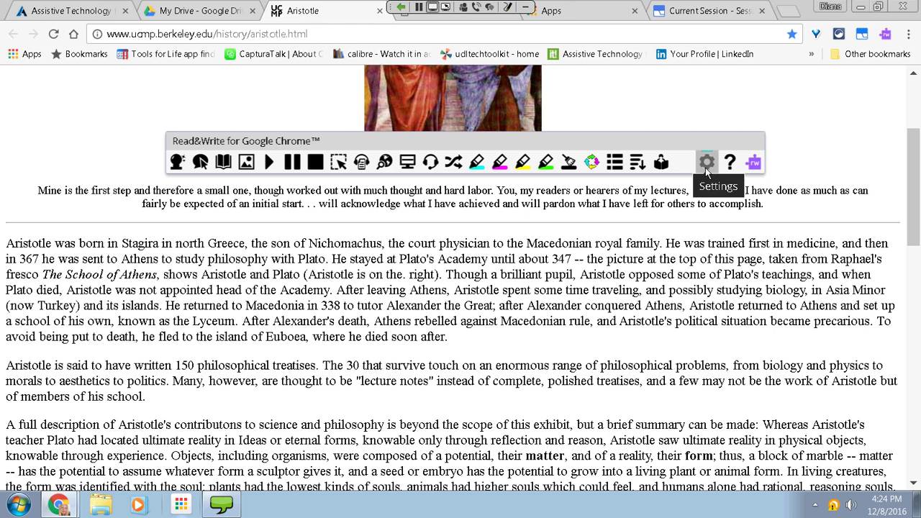
# Review the full list of Features in the Read&Write settings and close the settings with the features accepted
pyautogui.click(707, 162)
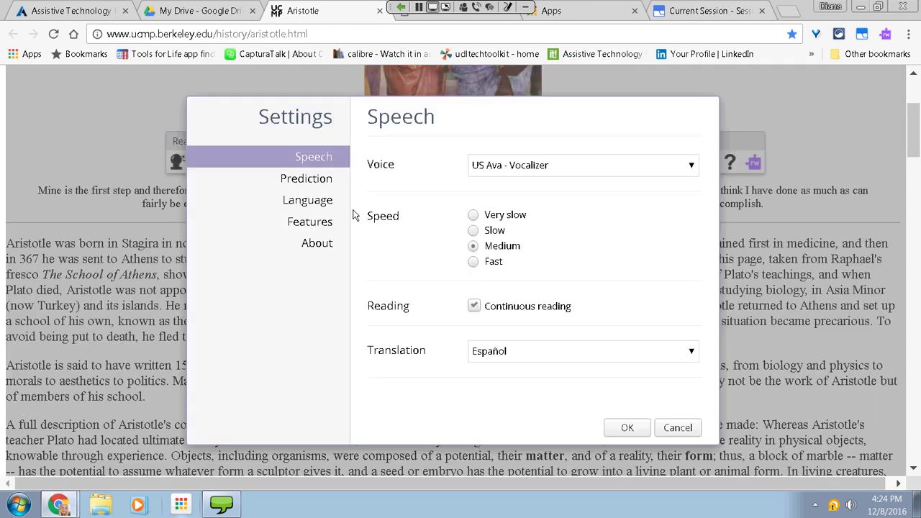
pyautogui.click(309, 222)
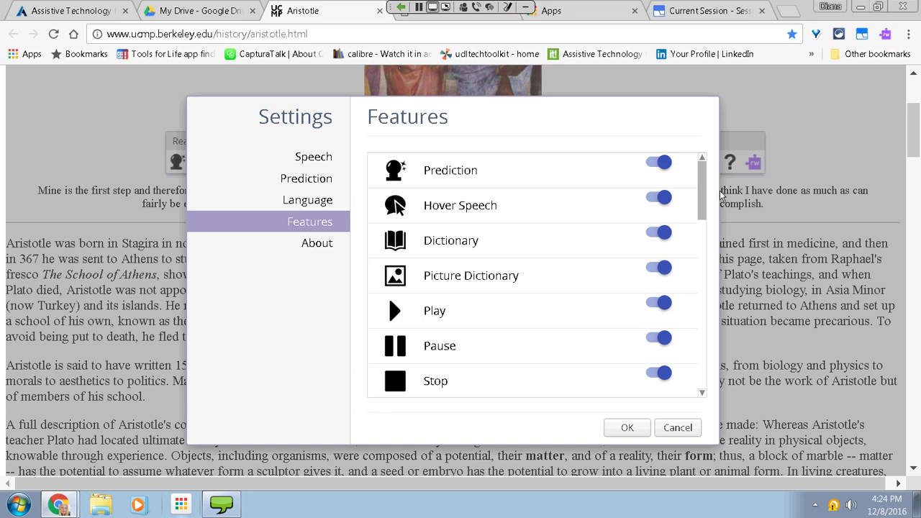
pyautogui.scroll(-2, 695, 206)
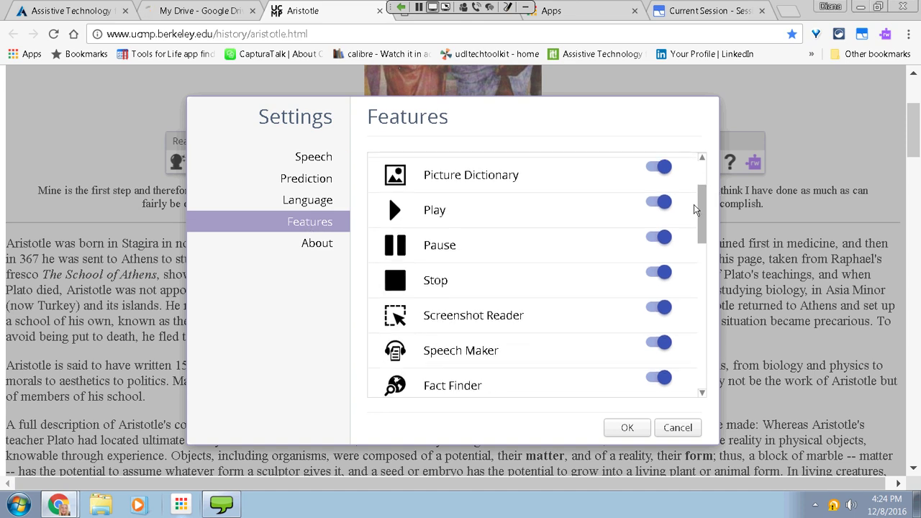
pyautogui.scroll(-5, 693, 204)
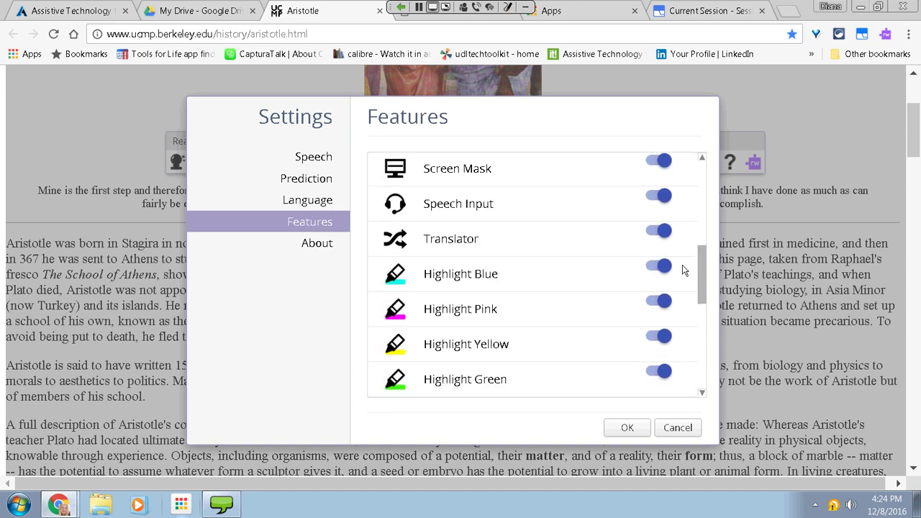
pyautogui.scroll(-4, 684, 271)
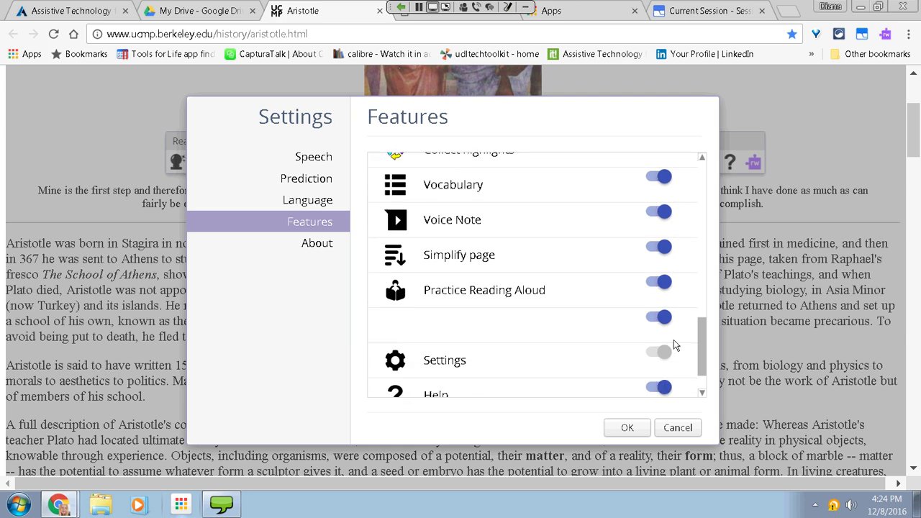
pyautogui.scroll(2, 675, 346)
pyautogui.scroll(7, 675, 346)
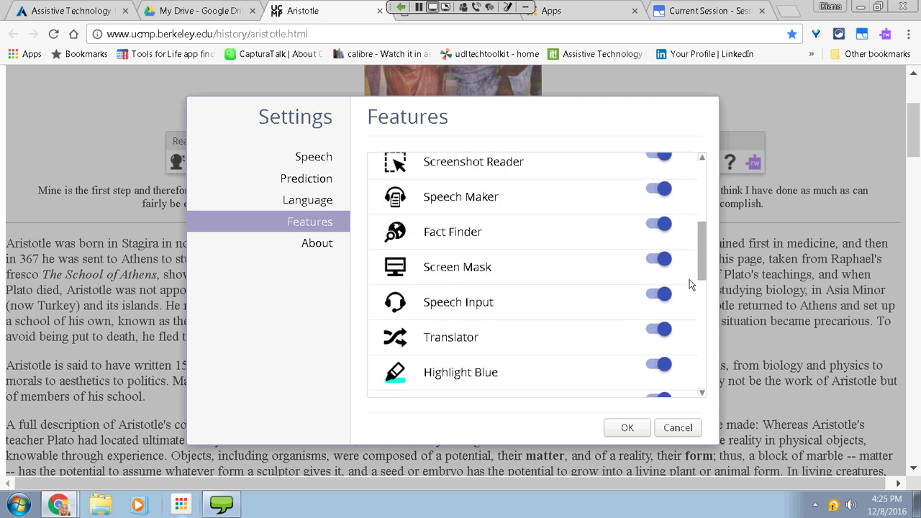
pyautogui.scroll(1, 704, 216)
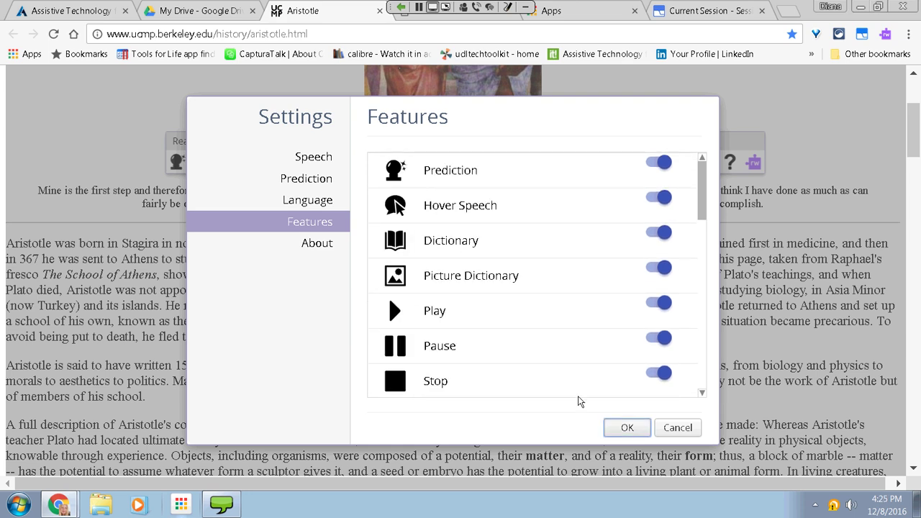
pyautogui.click(626, 428)
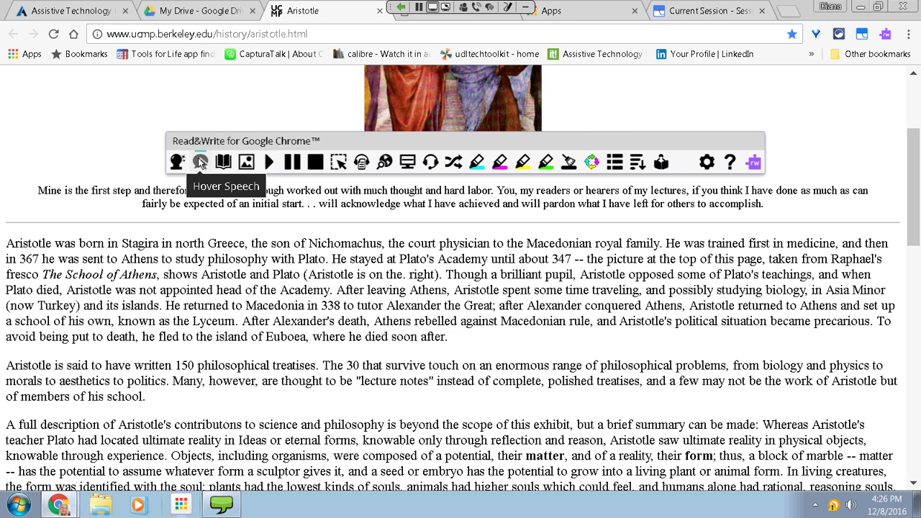
# Have Hover Speech read the start of the paragraph "Aristotle was born in Stagira" aloud and turn it off
pyautogui.click(200, 162)
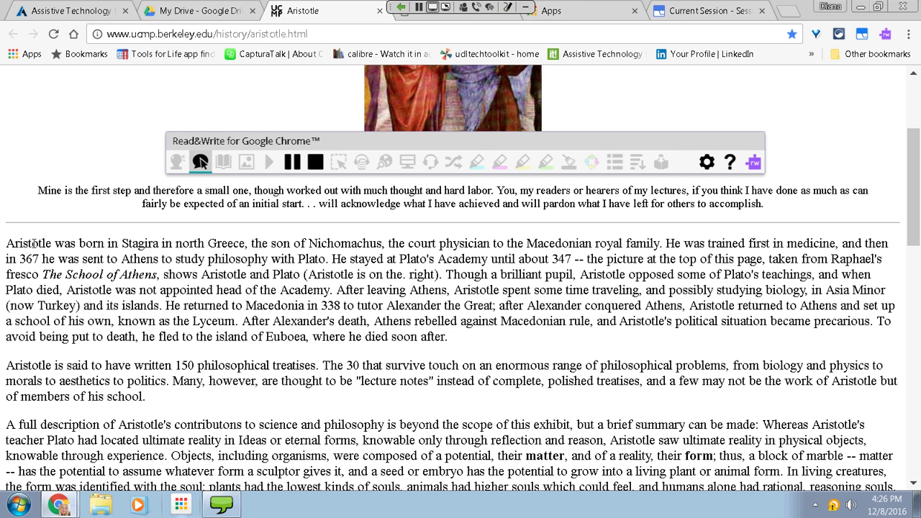
pyautogui.moveTo(34, 244)
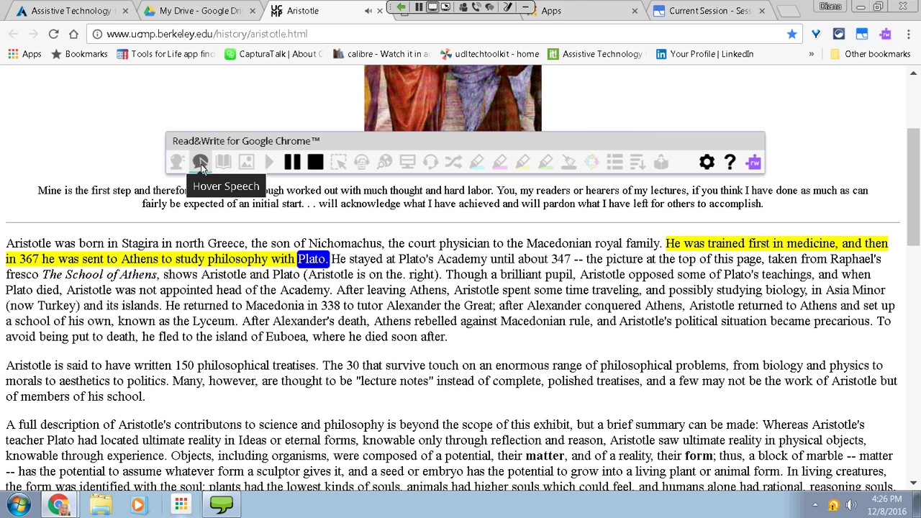
pyautogui.click(200, 164)
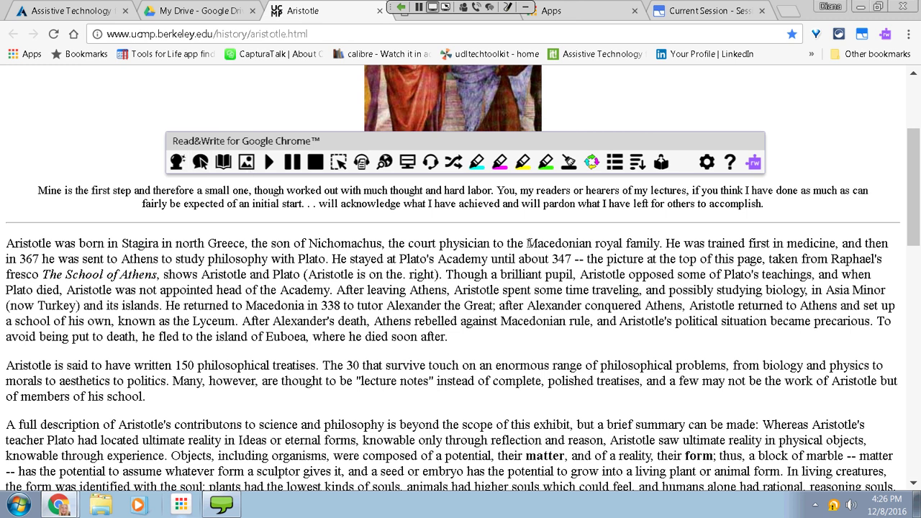
# Look up "Macedonian" in the Read&Write Dictionary, play its first noun definition aloud and close the dictionary
pyautogui.moveTo(527, 243); pyautogui.dragTo(583, 244)
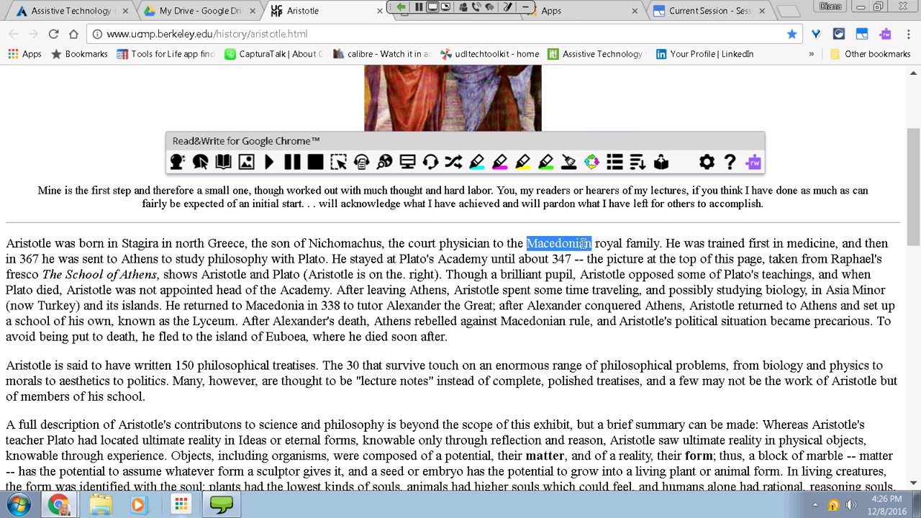
pyautogui.click(225, 162)
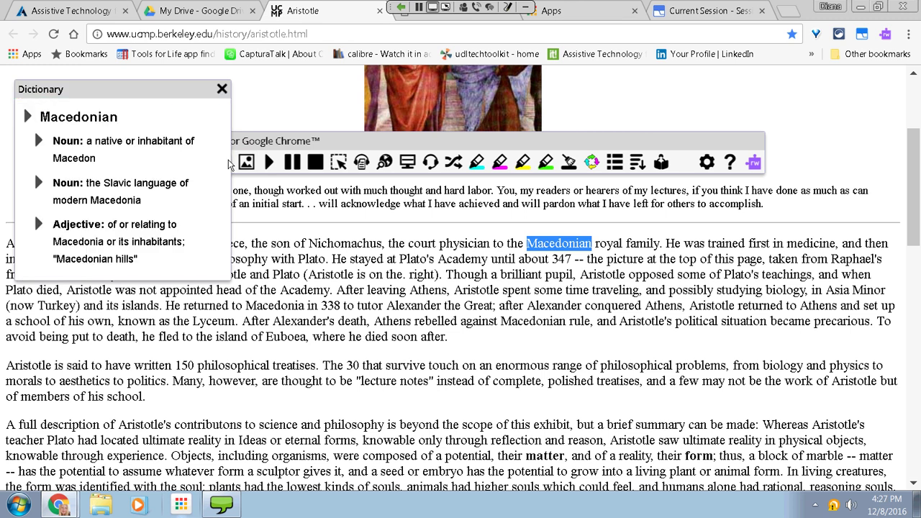
pyautogui.click(39, 143)
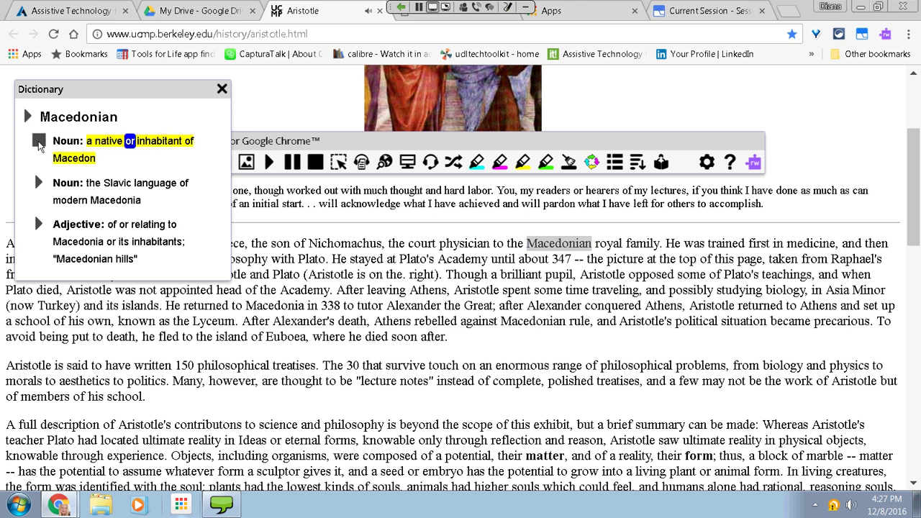
pyautogui.click(222, 90)
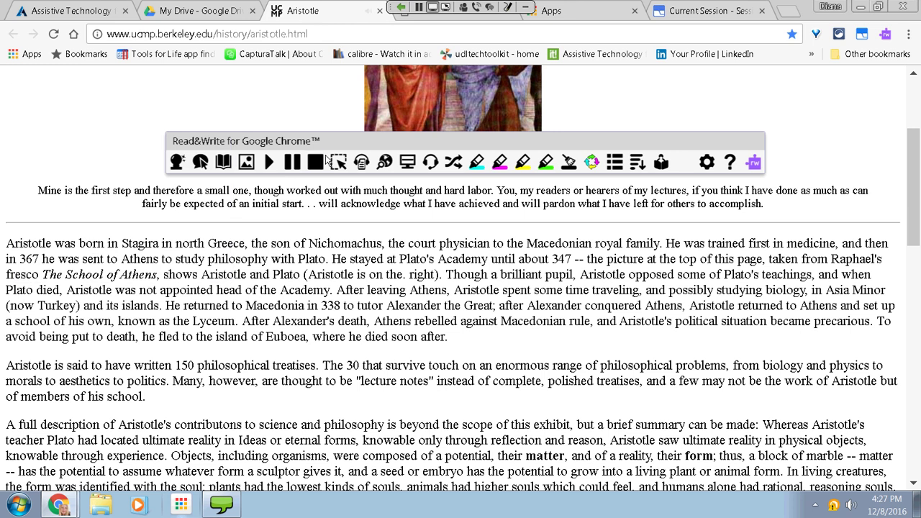
# Look up the word "family" from the first paragraph in the Picture Dictionary and close it
pyautogui.doubleClick(644, 244)
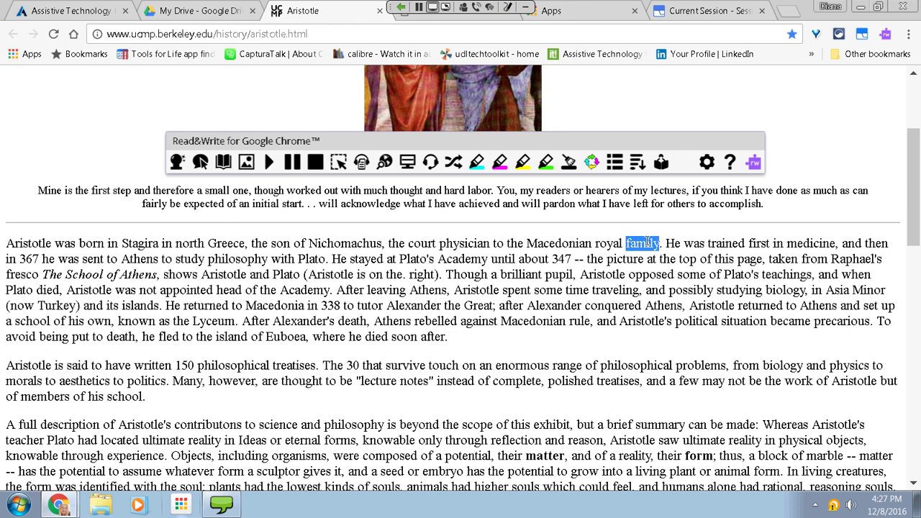
pyautogui.click(252, 161)
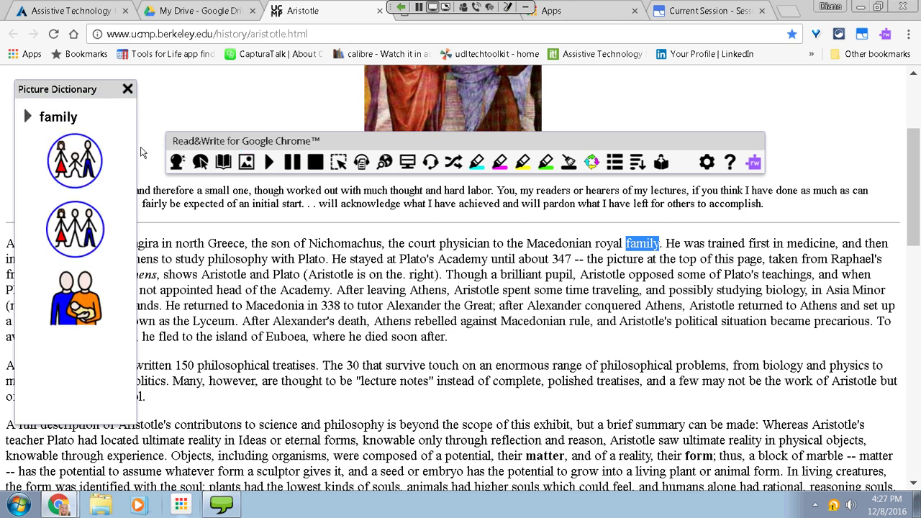
pyautogui.click(128, 91)
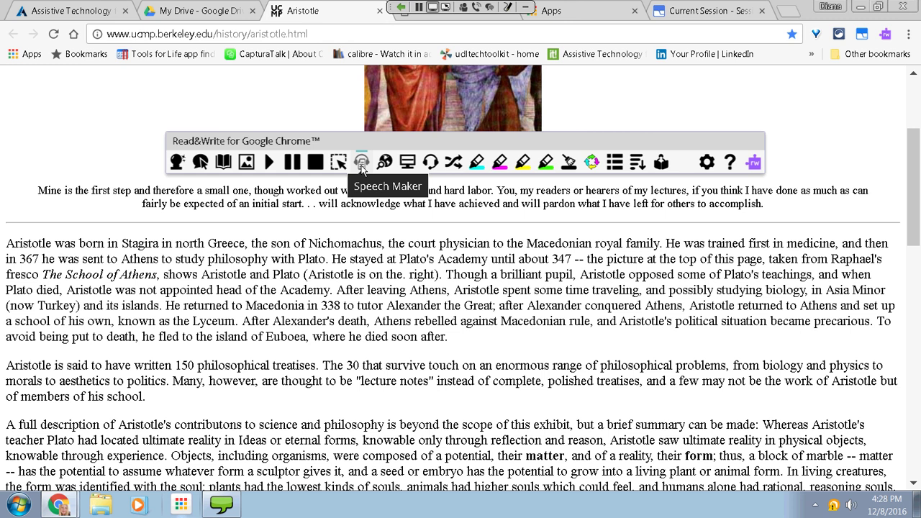
# Preview the Screen Mask over the Aristotle page and turn it off
pyautogui.click(408, 163)
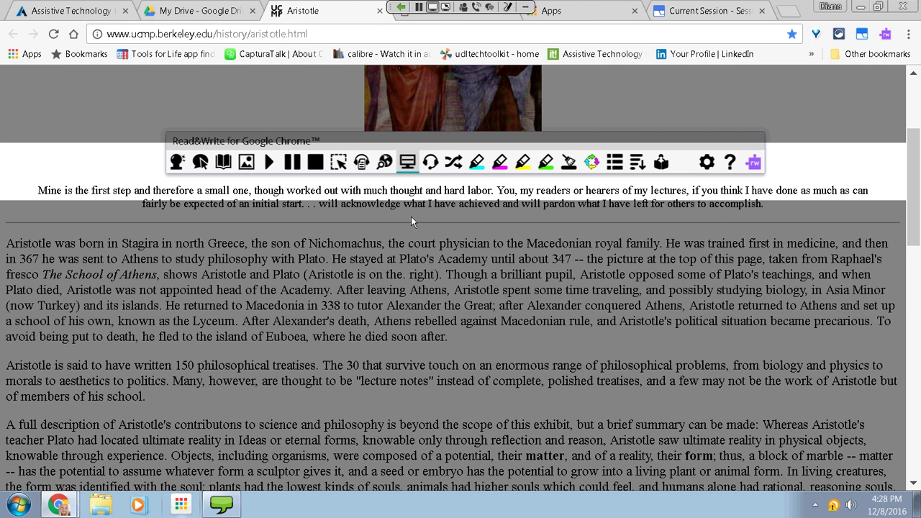
pyautogui.click(407, 163)
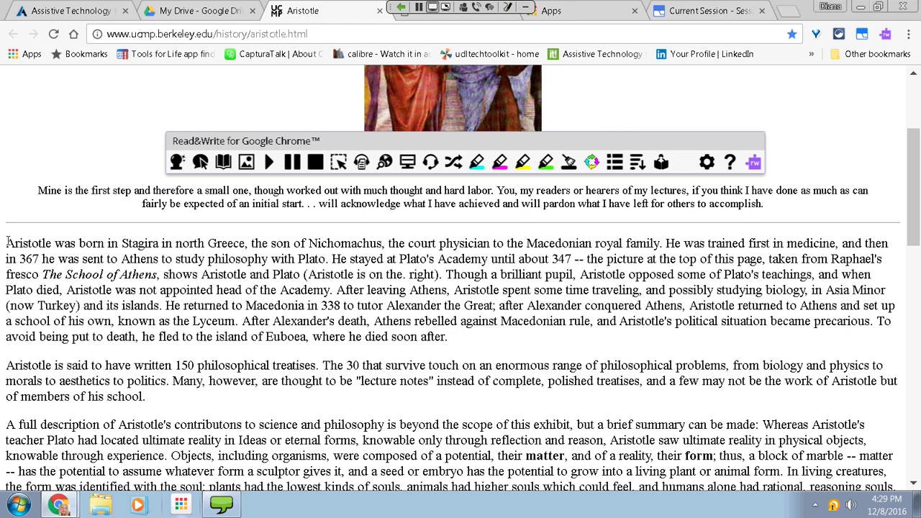
# Highlight in yellow the first paragraph's opening through "with Plato." and the passage from "Aristotle was not appointed" to "Alexander the Great;"
pyautogui.moveTo(8, 243)
pyautogui.mouseDown()
pyautogui.moveTo(262, 244)
pyautogui.moveTo(299, 260)
pyautogui.moveTo(331, 260)
pyautogui.mouseUp()
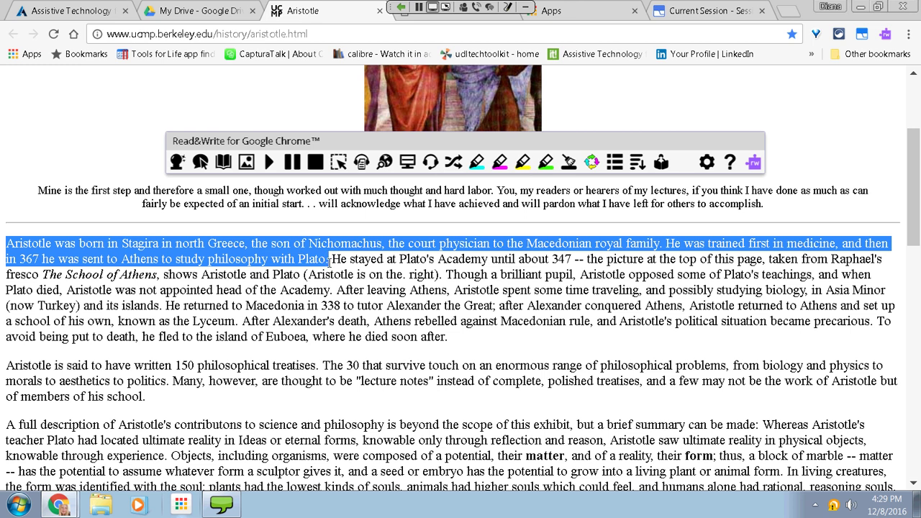
pyautogui.click(517, 164)
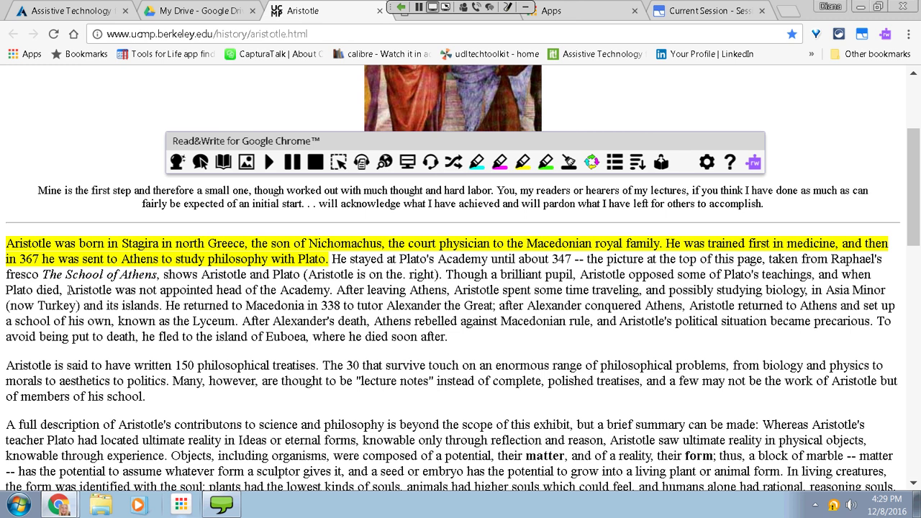
pyautogui.moveTo(70, 290)
pyautogui.mouseDown()
pyautogui.moveTo(467, 289)
pyautogui.moveTo(495, 305)
pyautogui.mouseUp()
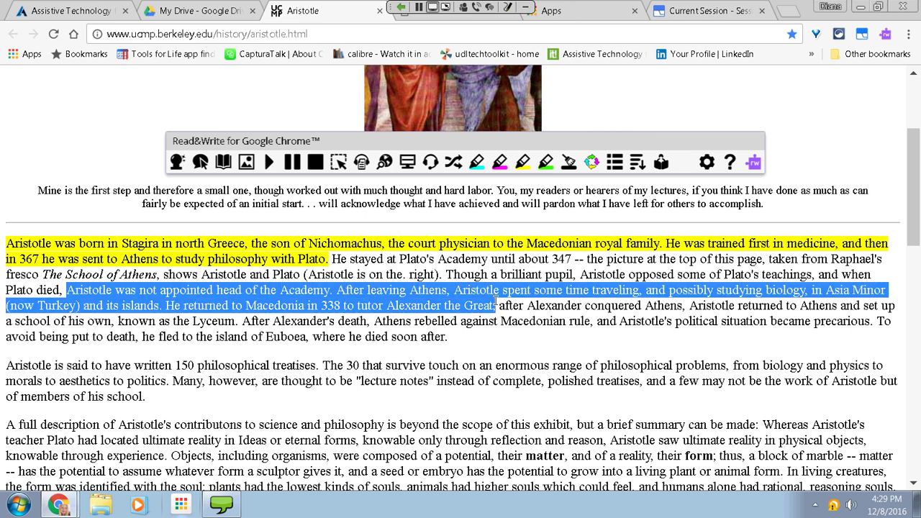
pyautogui.click(523, 162)
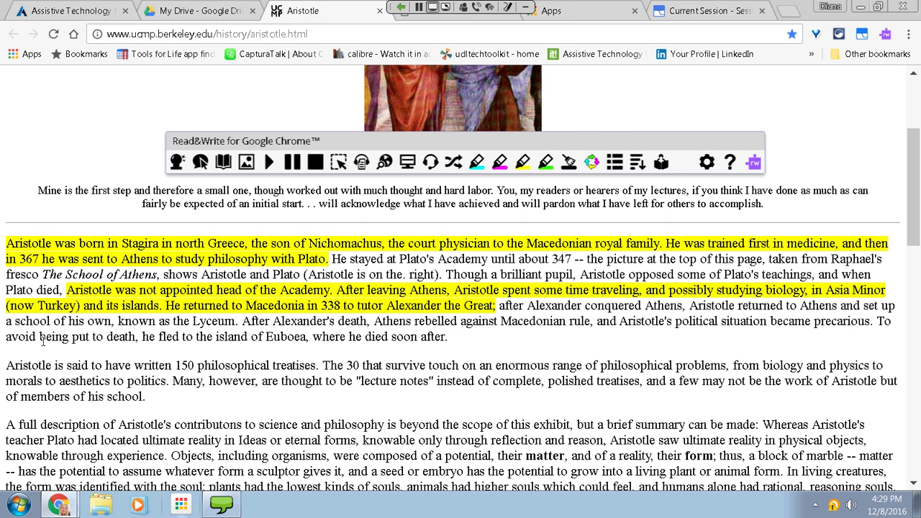
# Highlight the second paragraph's opening through "aesthetics to politics." in green and the third paragraph's opening through "eternal forms," in pink
pyautogui.moveTo(5, 369); pyautogui.dragTo(172, 380)
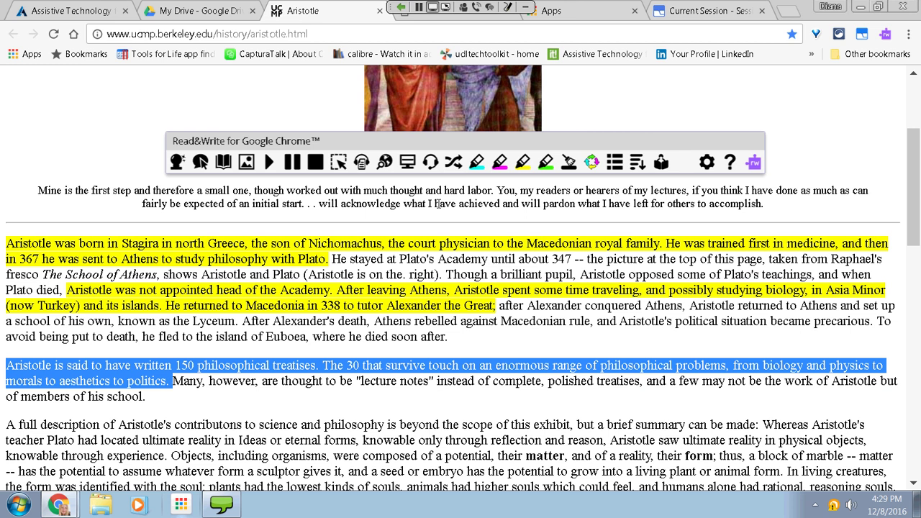
pyautogui.click(545, 164)
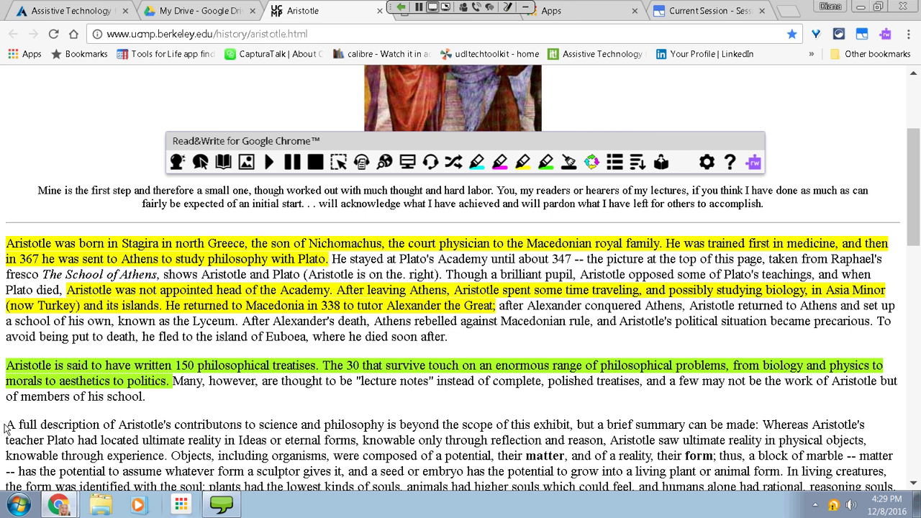
pyautogui.moveTo(5, 427); pyautogui.dragTo(365, 443)
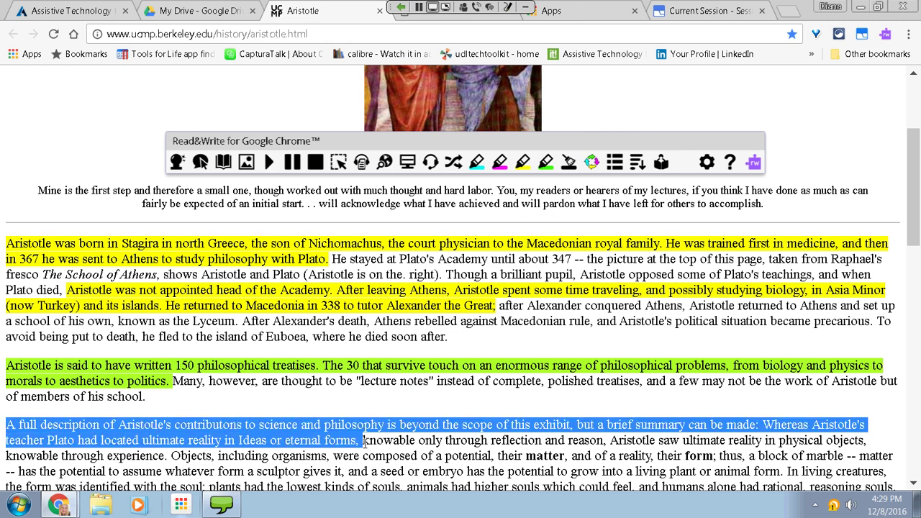
pyautogui.click(500, 168)
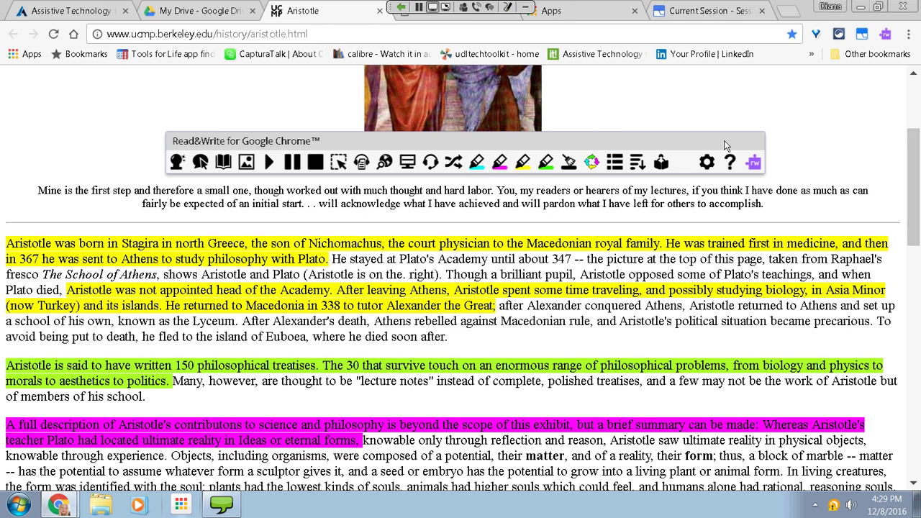
# Move the Read&Write toolbar higher and highlight in blue the third-paragraph passage from "potential to assume" to "way of life, their"
pyautogui.moveTo(726, 146); pyautogui.dragTo(762, 83)
pyautogui.moveTo(918, 149); pyautogui.dragTo(912, 176)
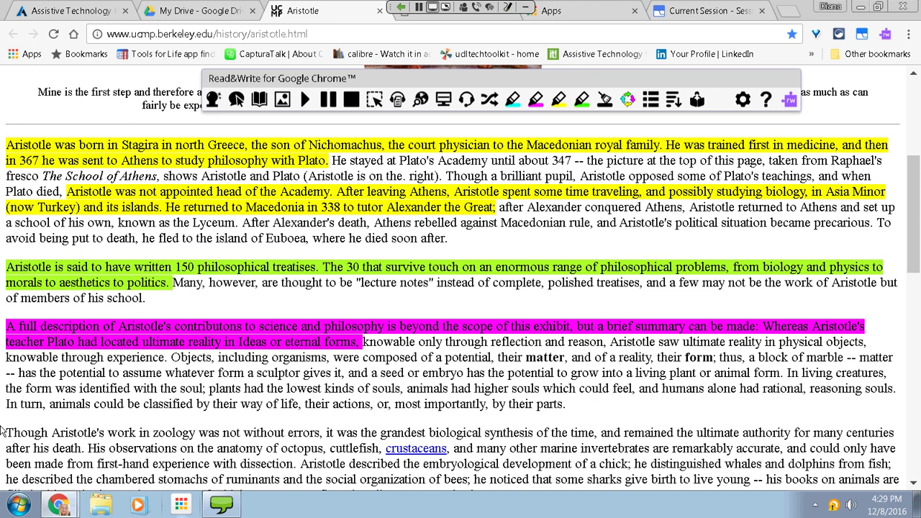
pyautogui.moveTo(8, 373); pyautogui.dragTo(243, 389)
pyautogui.click(207, 397)
pyautogui.moveTo(67, 373); pyautogui.dragTo(333, 406)
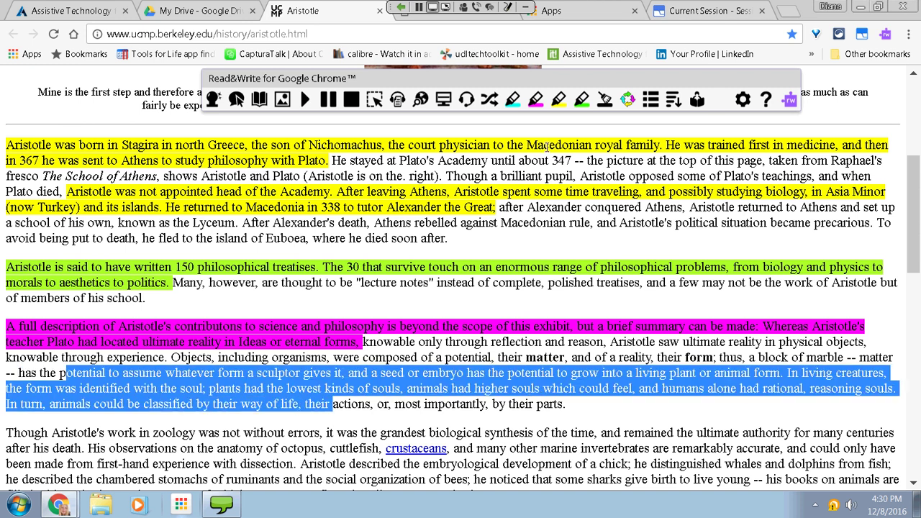
pyautogui.click(512, 100)
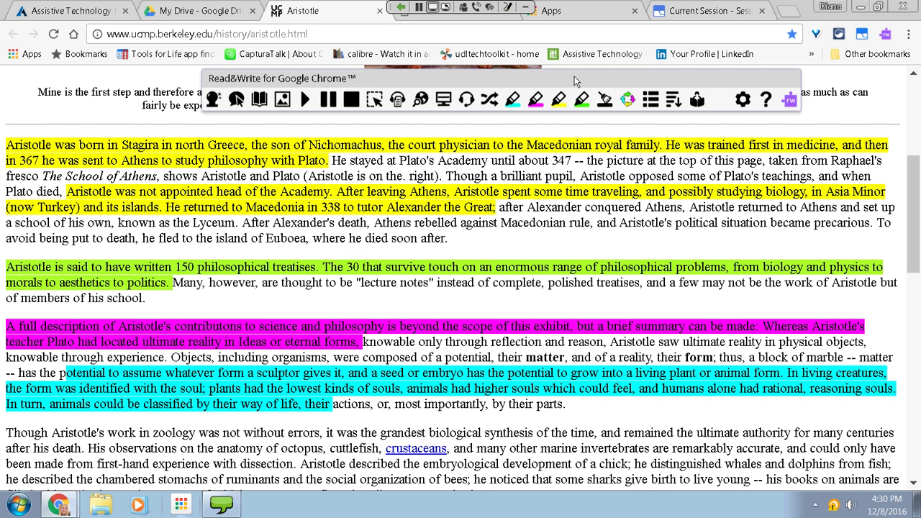
# Collect the highlights in all four colors, sorted by color, into a new document and look through it
pyautogui.click(626, 101)
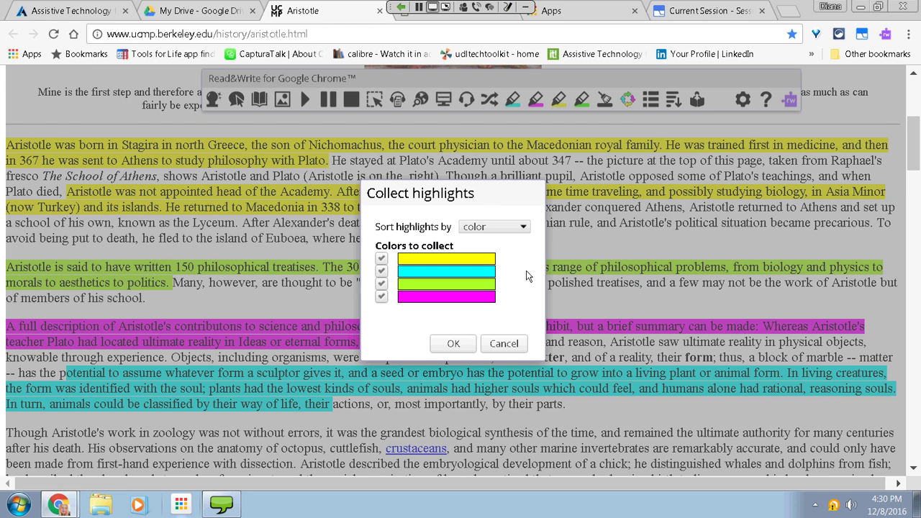
pyautogui.click(523, 228)
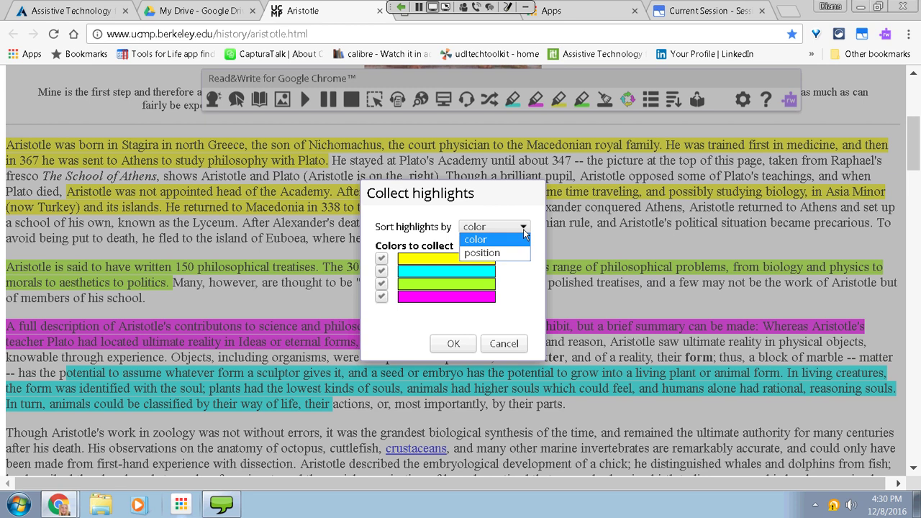
pyautogui.click(518, 283)
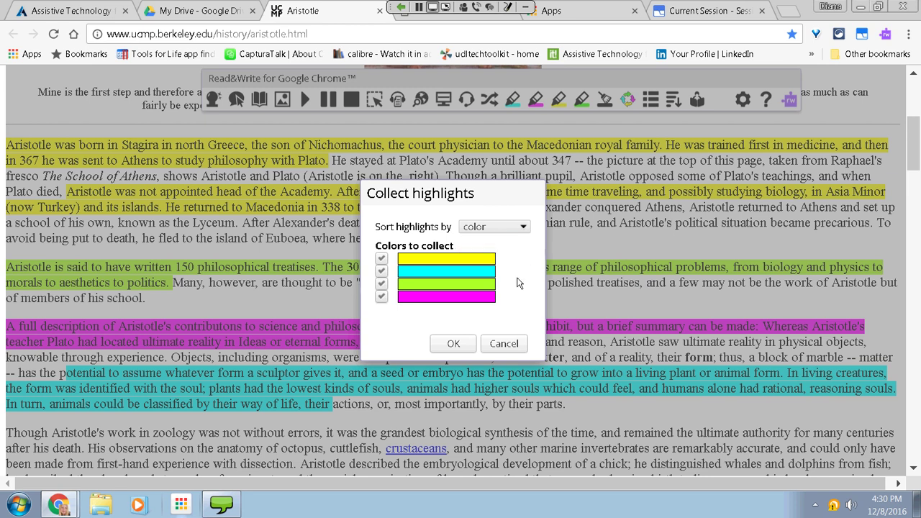
pyautogui.click(454, 344)
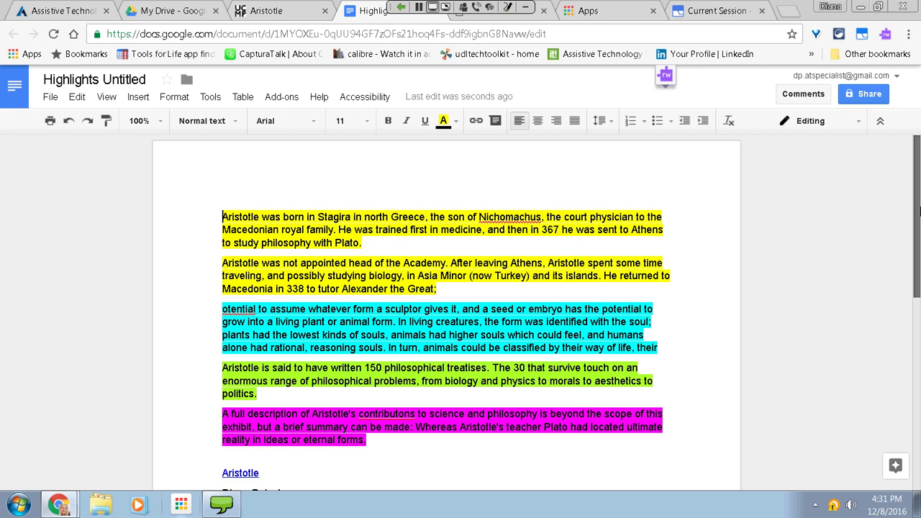
pyautogui.moveTo(919, 209); pyautogui.dragTo(906, 256)
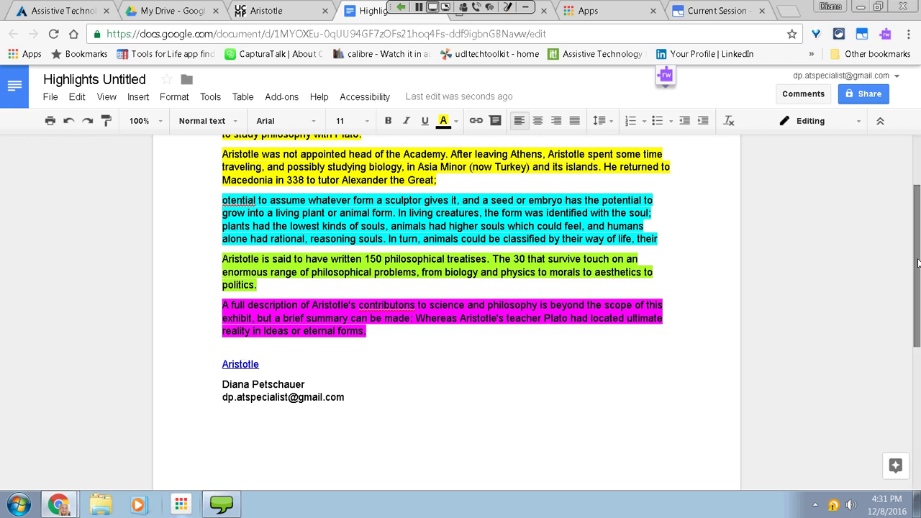
pyautogui.scroll(3, 918, 264)
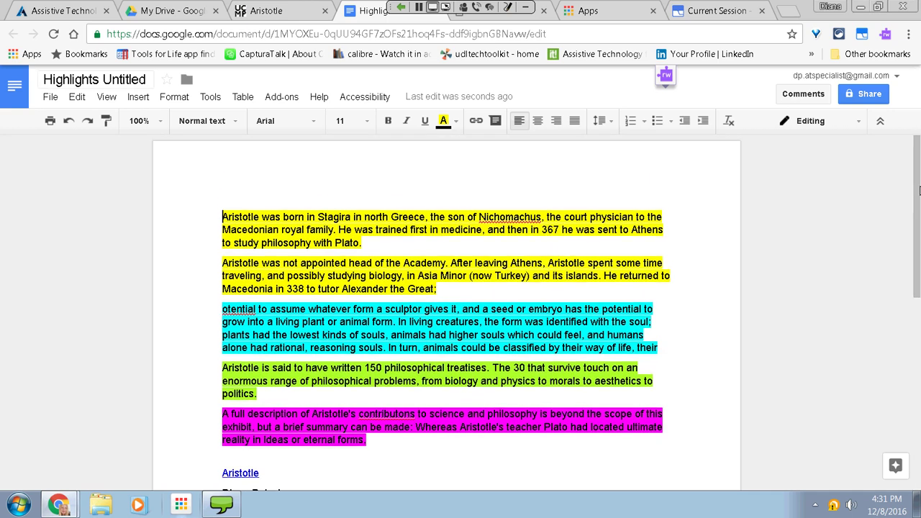
# Rename the collected highlights document as "Highlights aristotle"
pyautogui.click(93, 79)
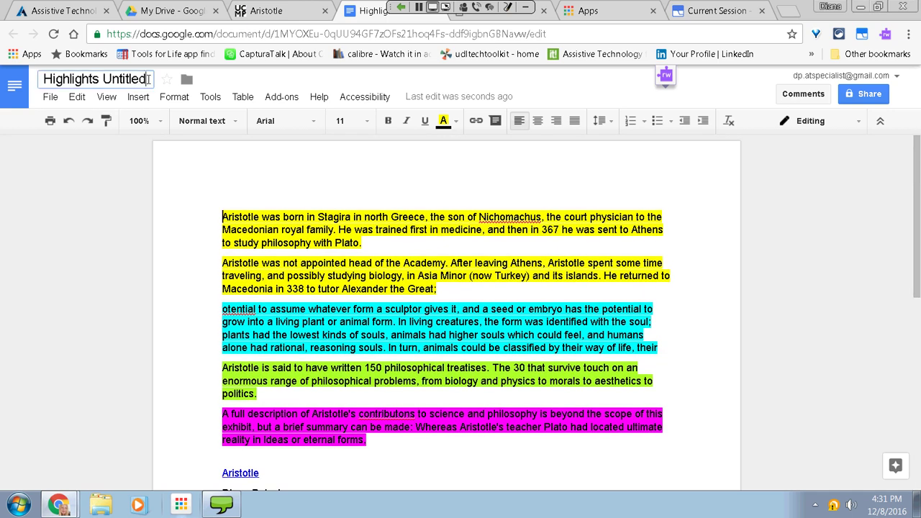
pyautogui.press('BackSpace')
pyautogui.press('BackSpace')
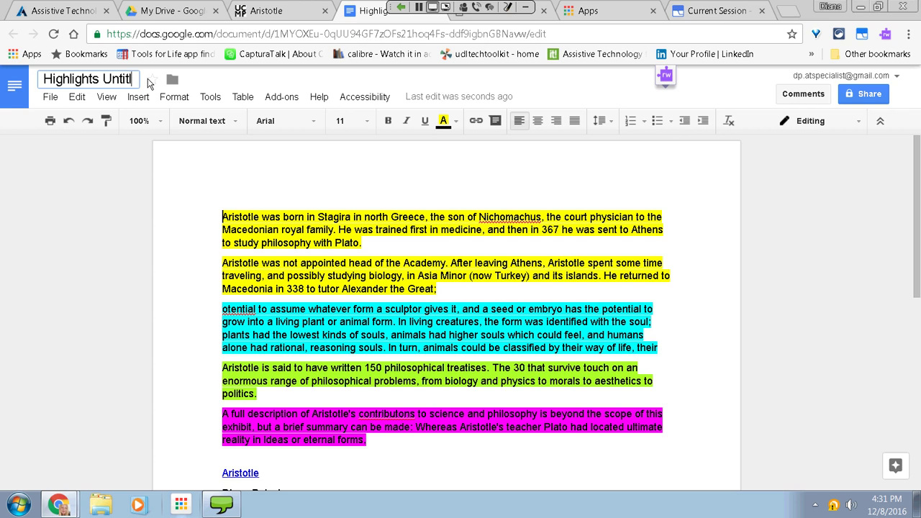
pyautogui.press('BackSpace')
pyautogui.press('BackSpace')
pyautogui.press('BackSpace')
pyautogui.press('BackSpace')
pyautogui.press('BackSpace')
pyautogui.press('BackSpace')
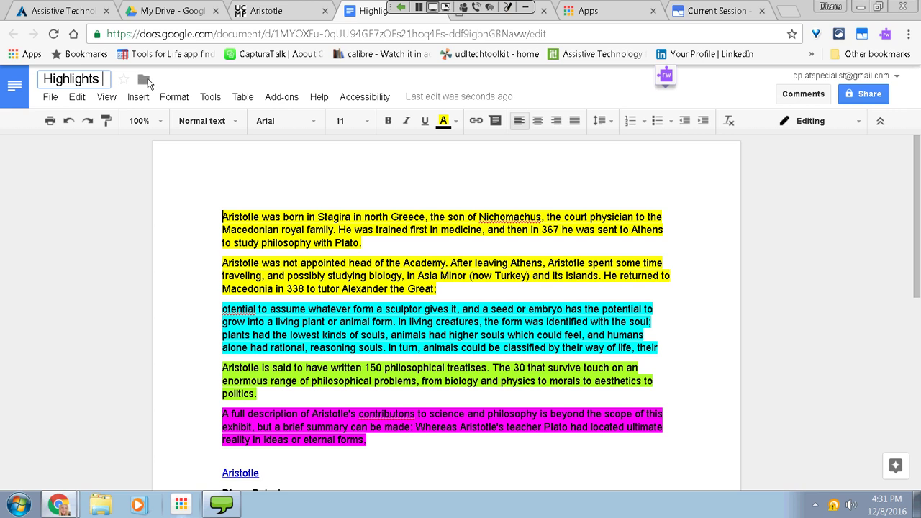
pyautogui.write('aristotle')
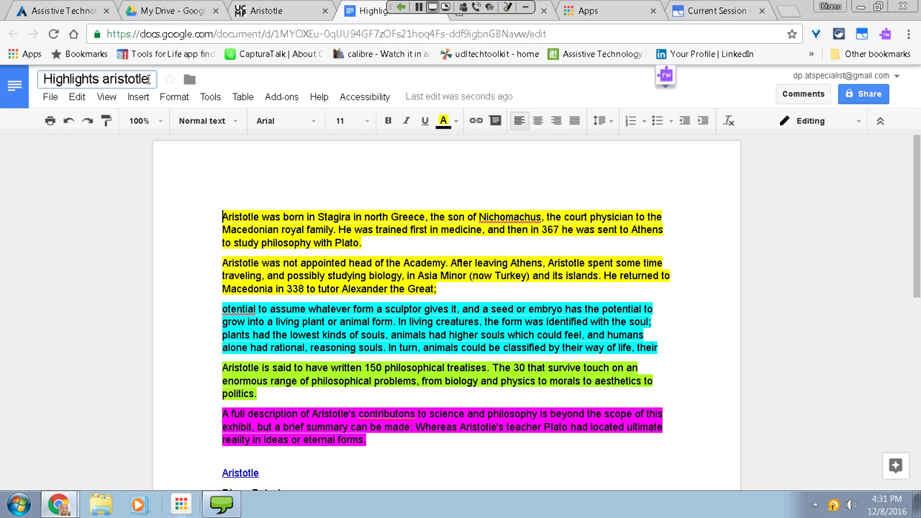
pyautogui.click(184, 163)
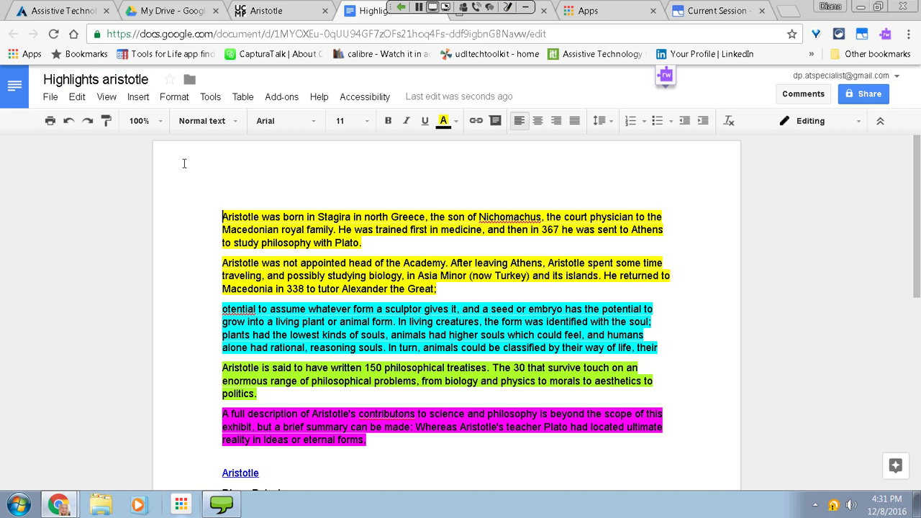
# Move the highlights document to the trash and go to the Docs home screen
pyautogui.click(59, 100)
pyautogui.press('Down')
pyautogui.press('Down')
pyautogui.press('Down')
pyautogui.press('Down')
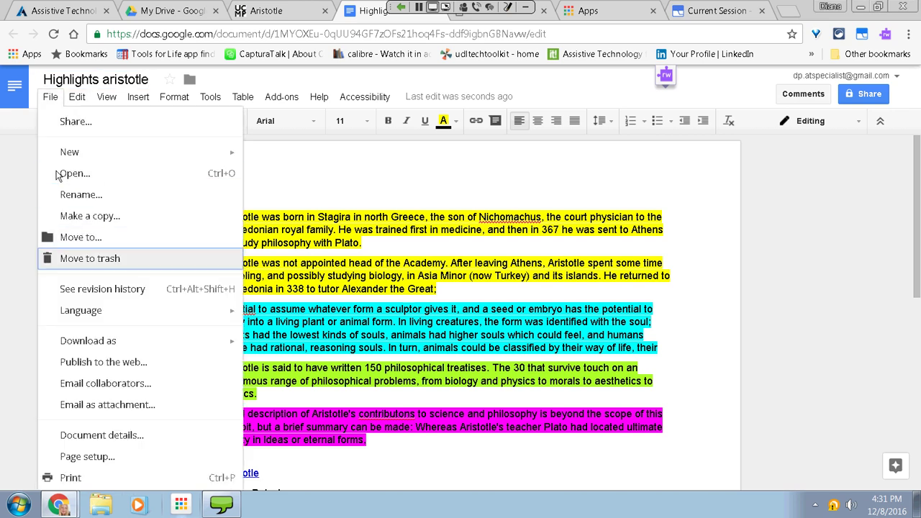
pyautogui.press('Return')
pyautogui.click(351, 318)
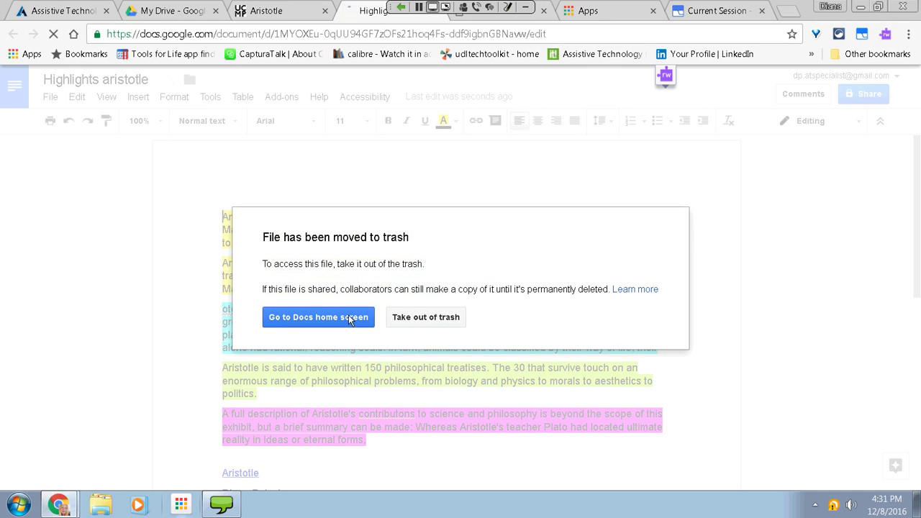
# Return to the Aristotle page and clear the highlights from its first three paragraphs
pyautogui.click(266, 11)
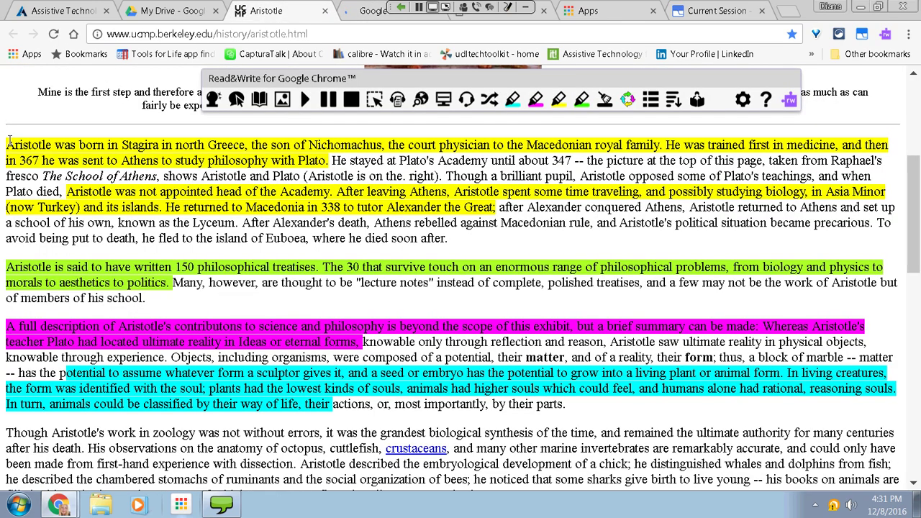
pyautogui.moveTo(7, 144); pyautogui.dragTo(456, 404)
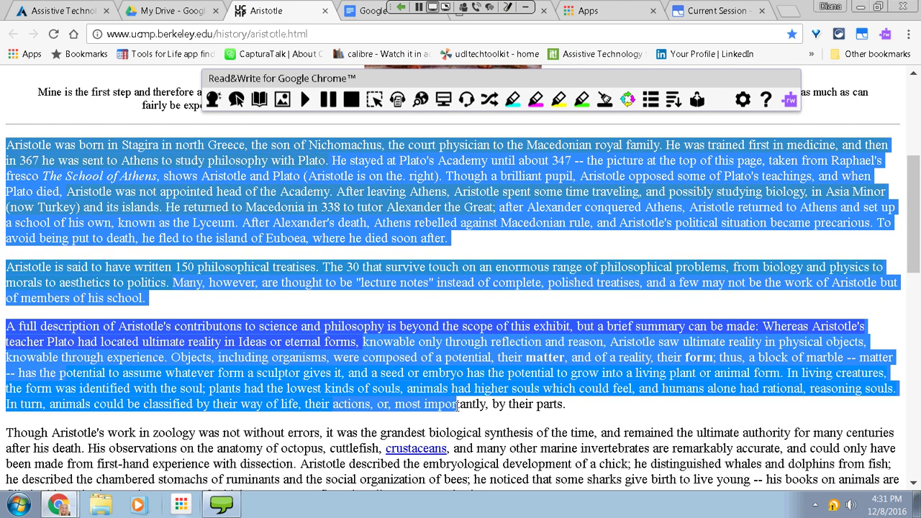
pyautogui.click(604, 99)
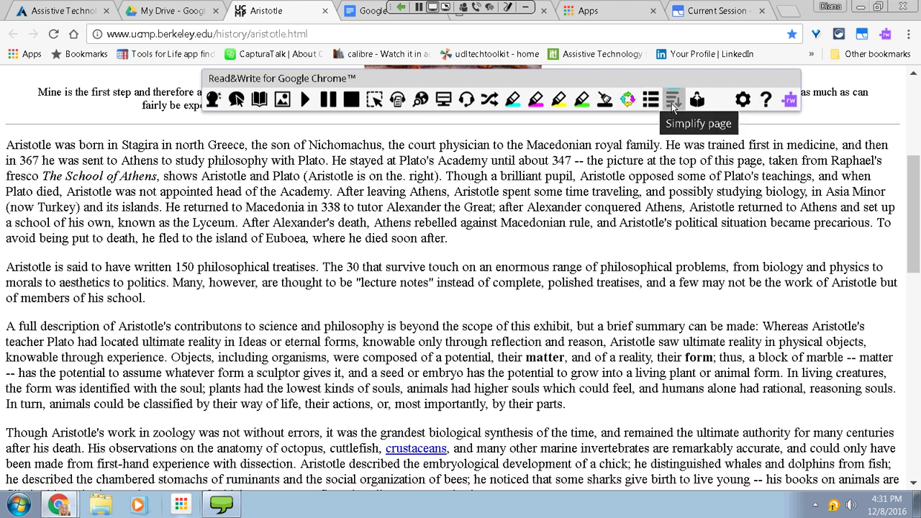
# Open the Aristotle page in Simplify, move the toolbar clear of the contrast option, and reduce the text by two levels
pyautogui.click(673, 103)
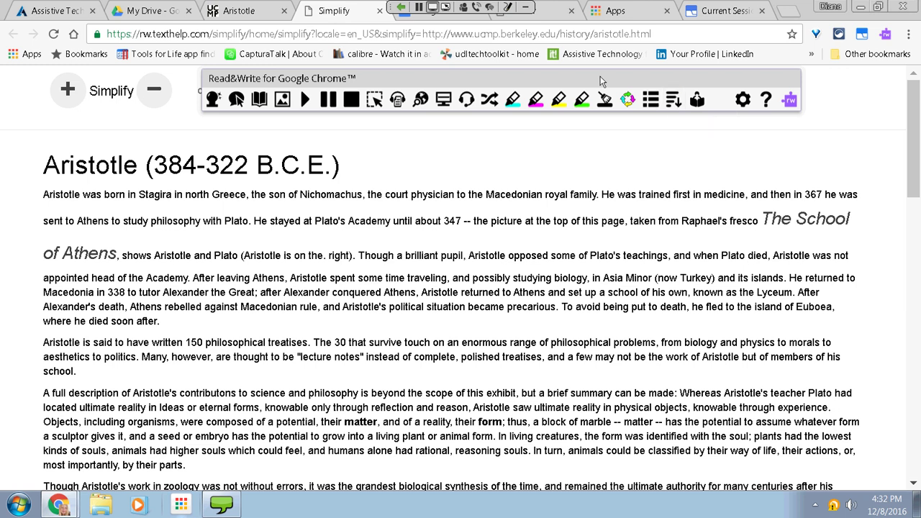
pyautogui.moveTo(601, 81); pyautogui.dragTo(566, 125)
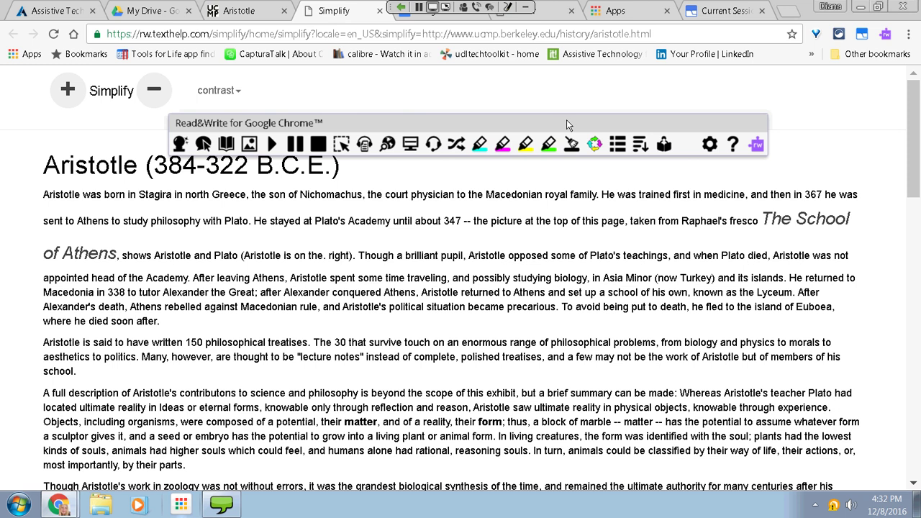
pyautogui.moveTo(565, 127); pyautogui.dragTo(590, 110)
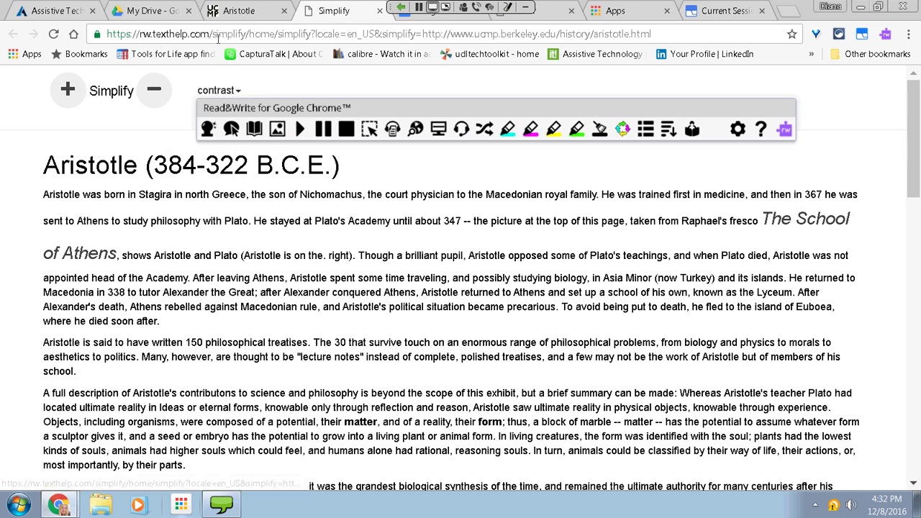
pyautogui.click(157, 93)
pyautogui.click(157, 93)
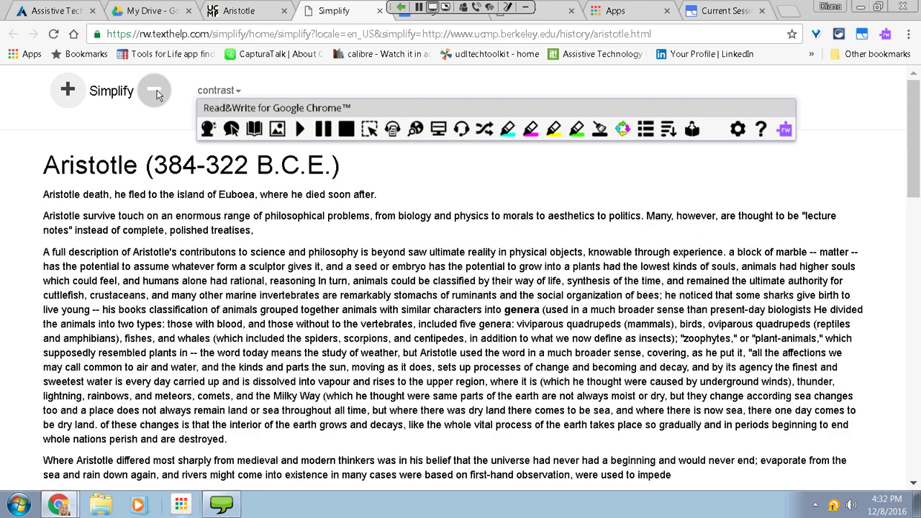
pyautogui.moveTo(917, 106)
pyautogui.mouseDown()
pyautogui.moveTo(916, 137)
pyautogui.moveTo(913, 96)
pyautogui.mouseUp()
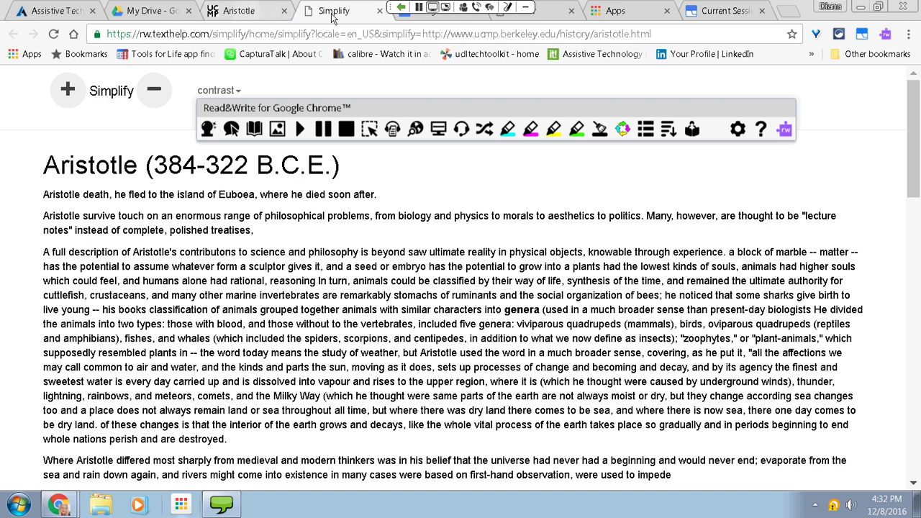
# Return to the original Aristotle page, select its first full paragraph and open the article in the Read Aloud recording tool
pyautogui.click(247, 17)
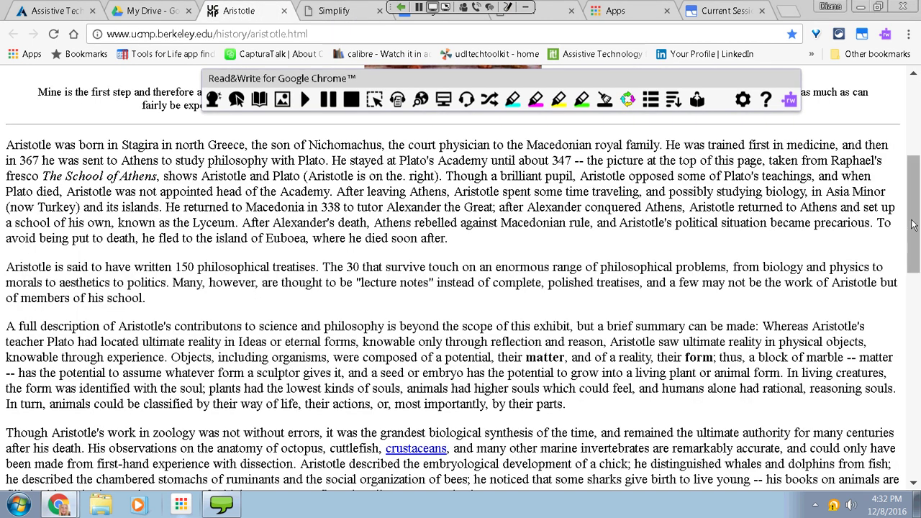
pyautogui.scroll(2, 912, 226)
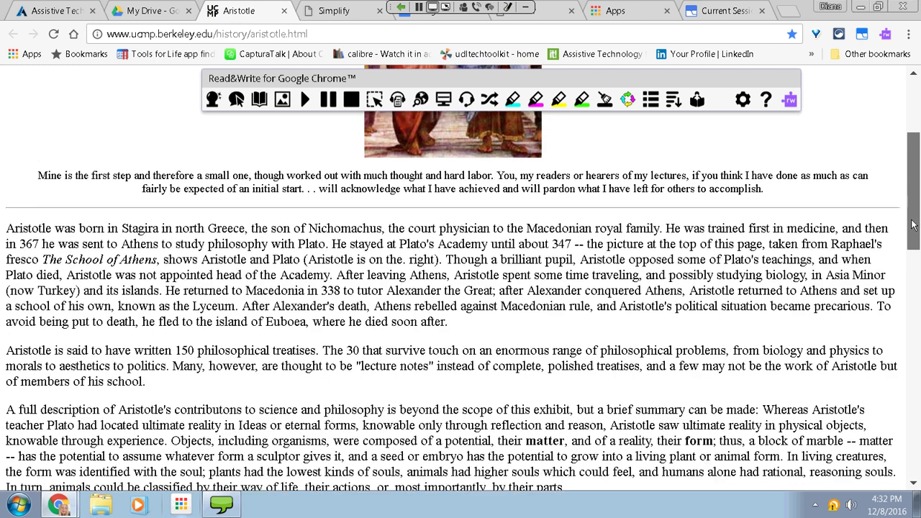
pyautogui.scroll(2, 912, 226)
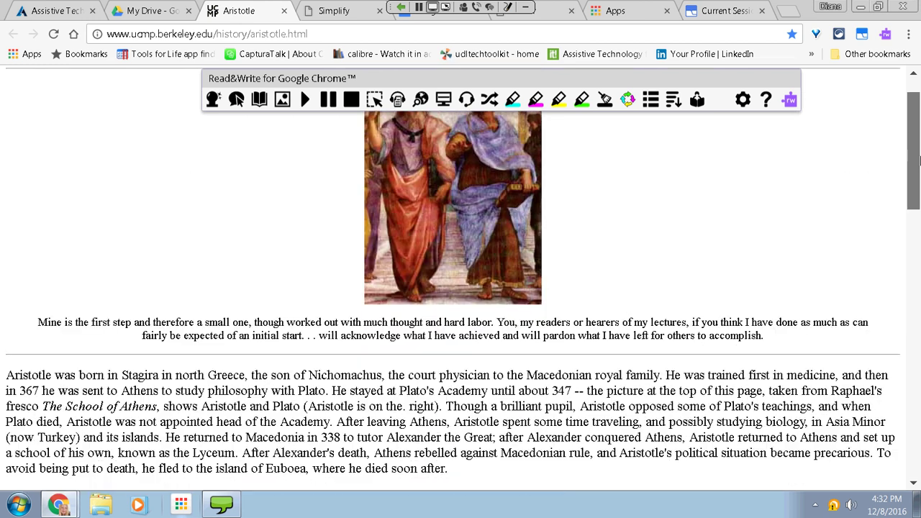
pyautogui.scroll(-3, 913, 225)
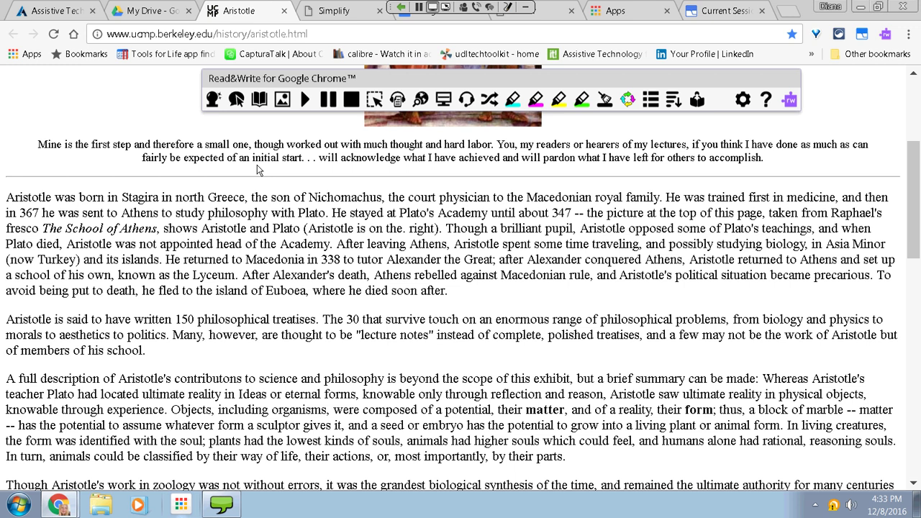
pyautogui.moveTo(9, 197); pyautogui.dragTo(183, 198)
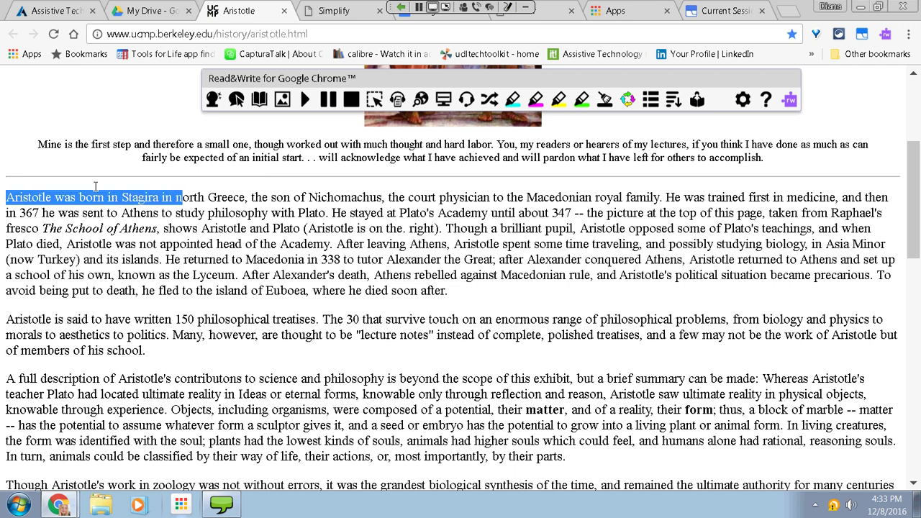
pyautogui.moveTo(95, 186); pyautogui.dragTo(473, 291)
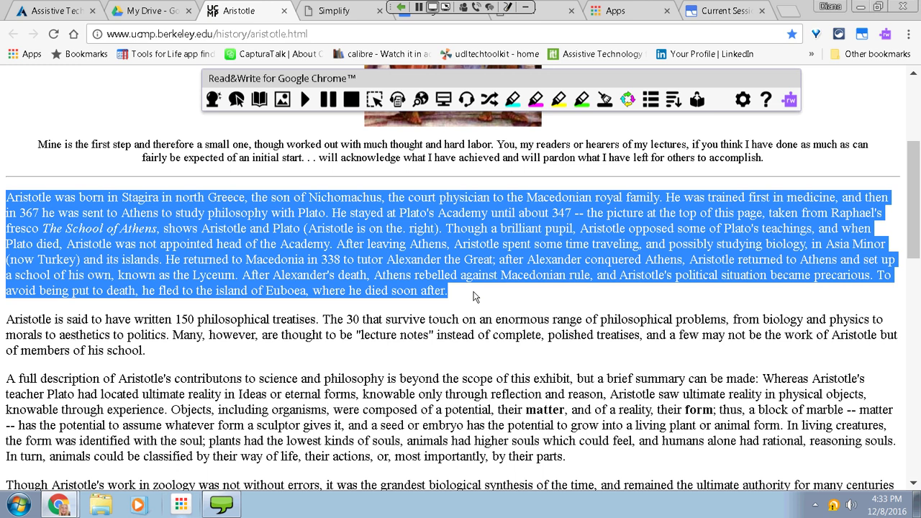
pyautogui.click(698, 100)
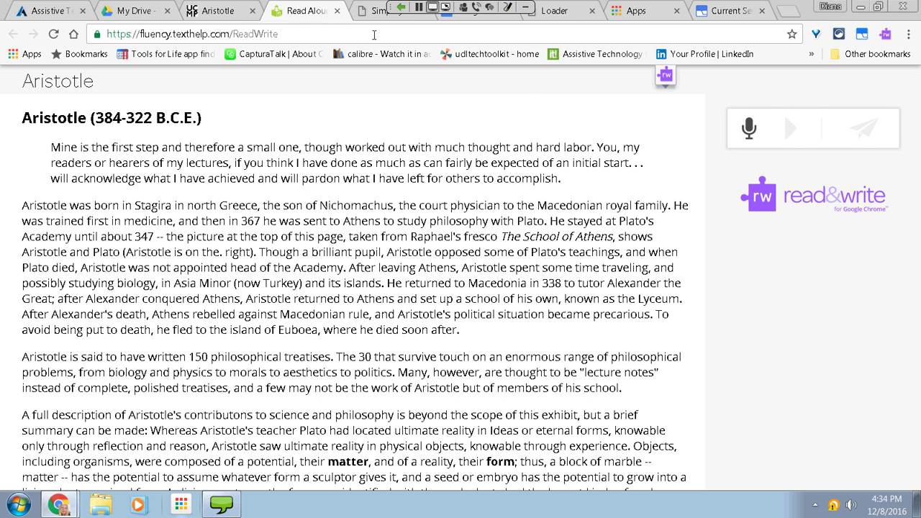
# Close the Read Aloud recording tool, then deselect the paragraph and hide the Read&Write toolbar on the Aristotle page
pyautogui.click(336, 11)
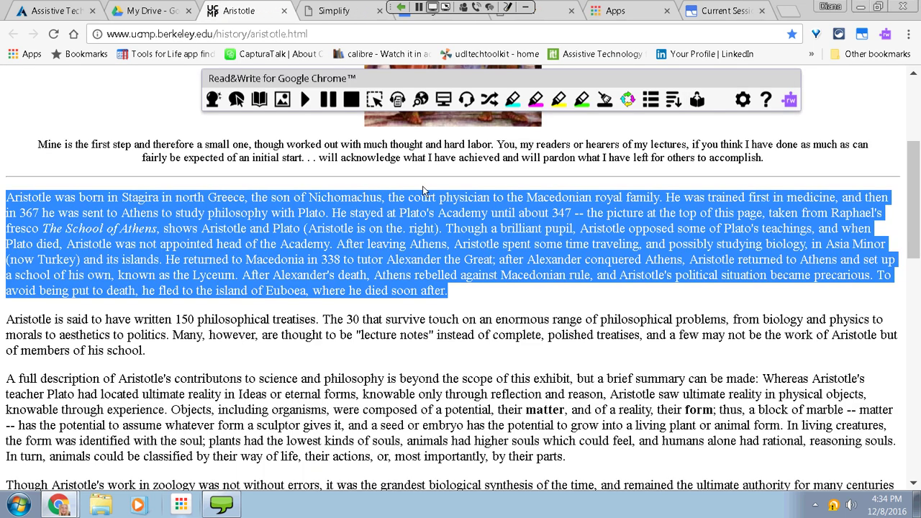
pyautogui.click(423, 189)
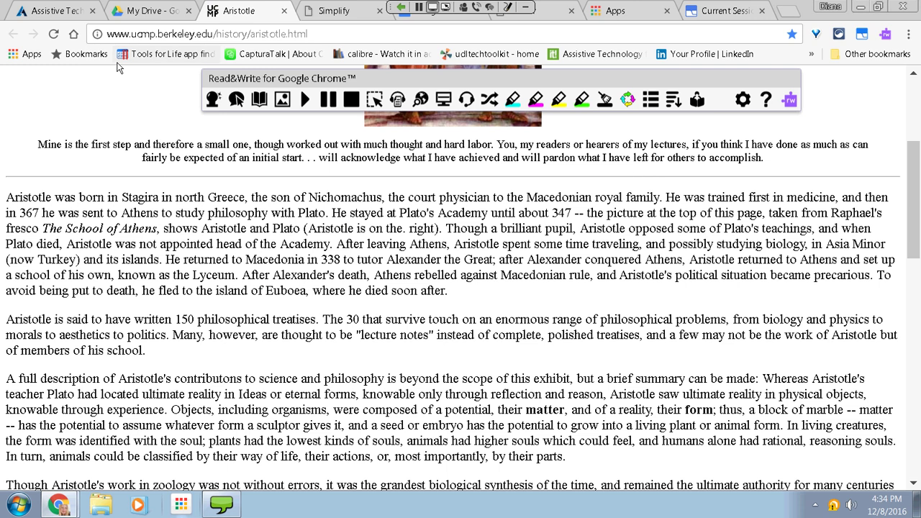
pyautogui.click(886, 34)
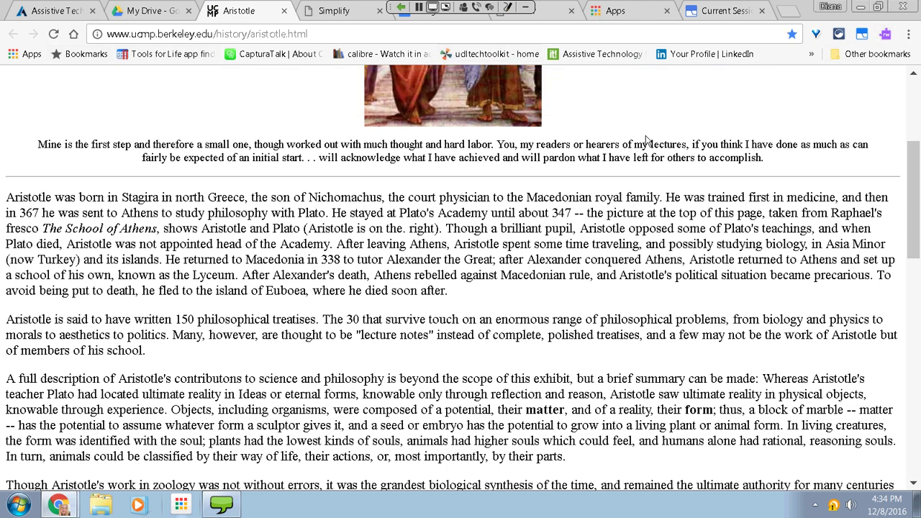
# Create a blank Google Docs document and show the Read&Write toolbar in it
pyautogui.hotkey('ctrl', '6')
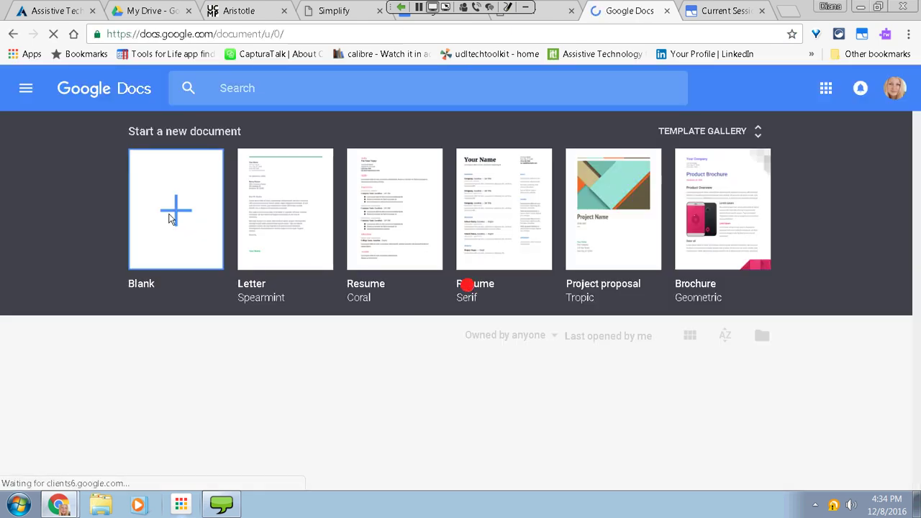
pyautogui.click(169, 218)
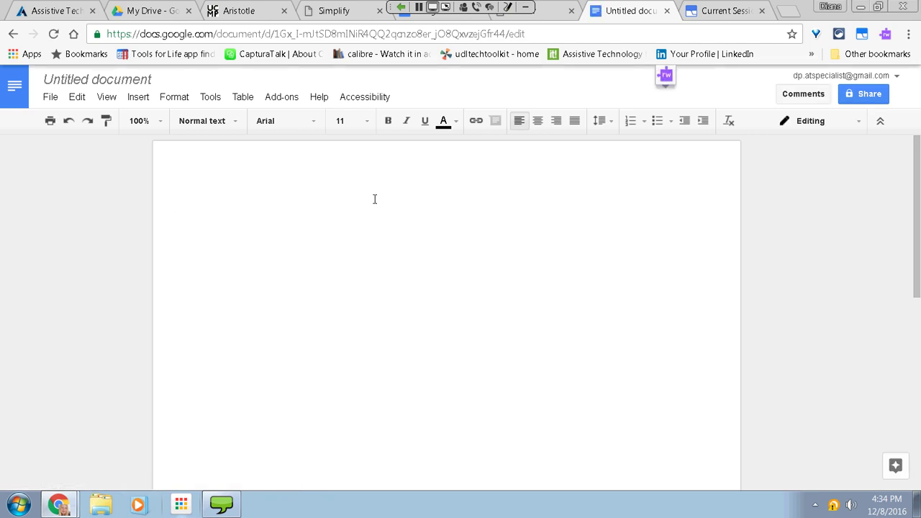
pyautogui.click(663, 76)
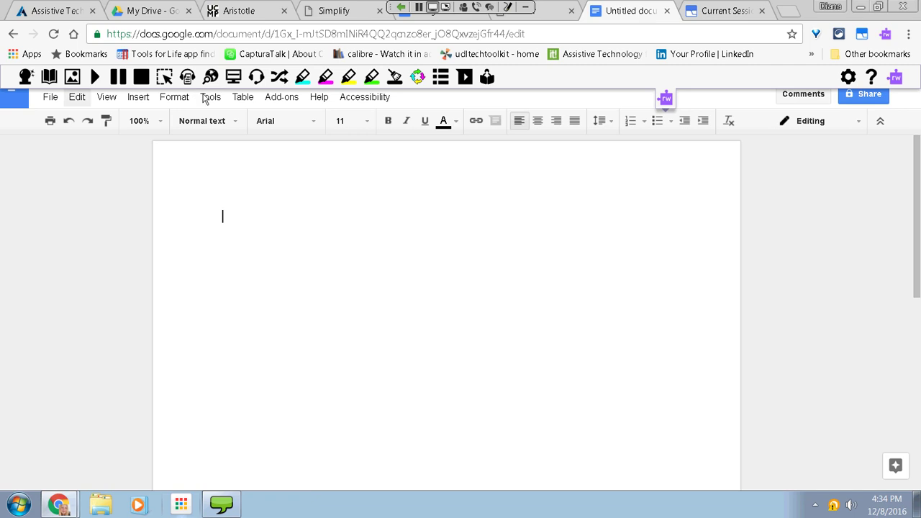
# Turn on Read&Write word prediction and write "While i am typing", choosing "typing" from the suggestions after having suggestions read aloud
pyautogui.click(24, 79)
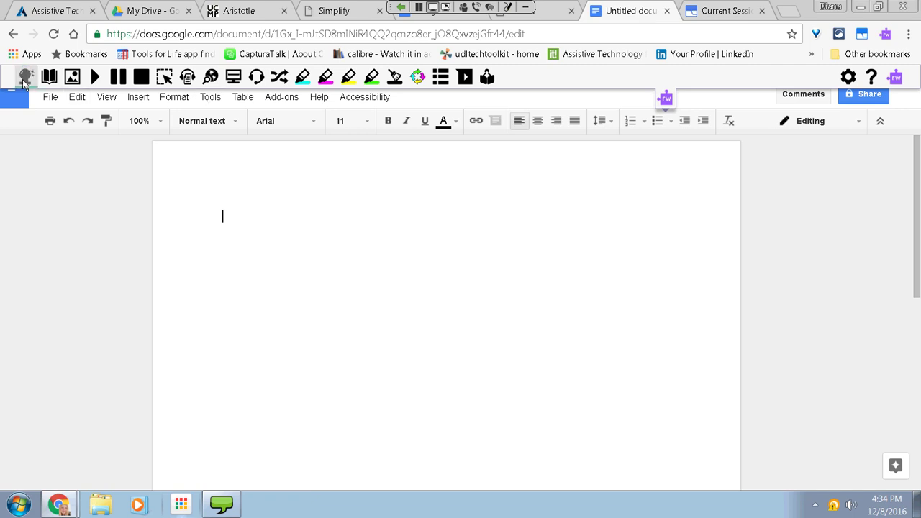
pyautogui.write('w')
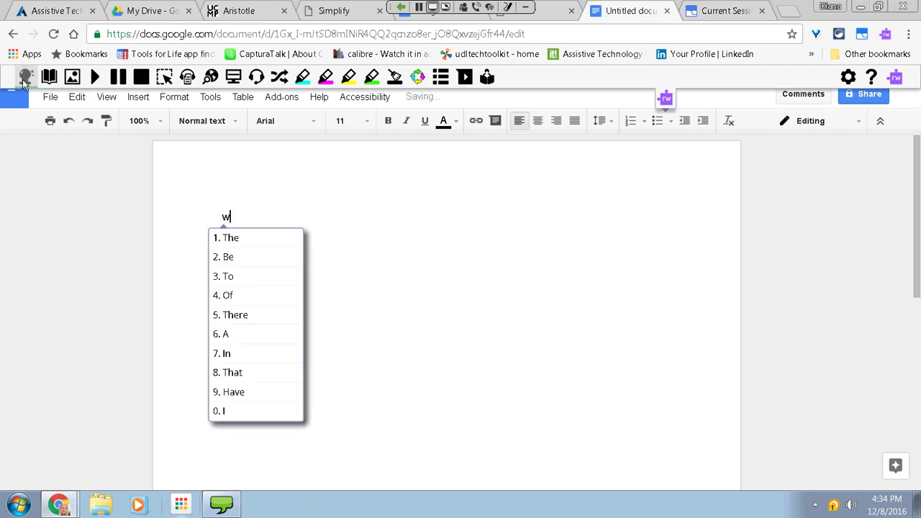
pyautogui.write('hile i ')
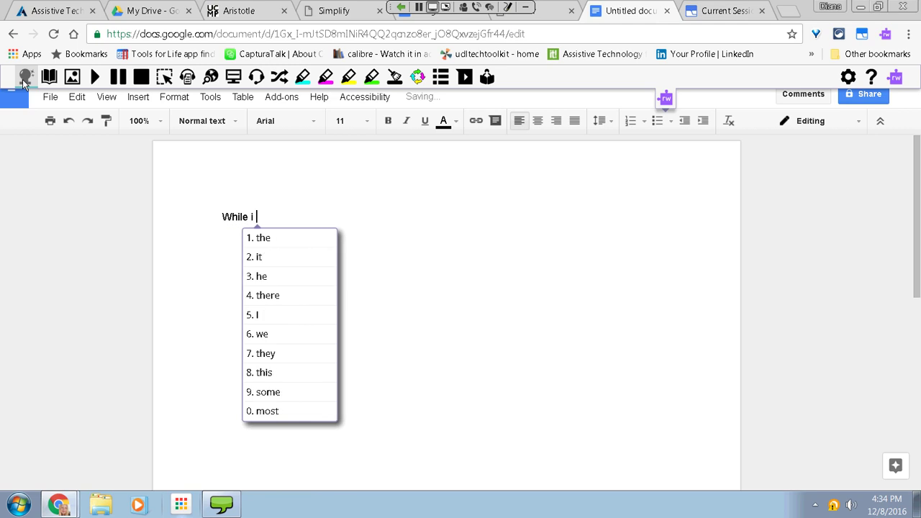
pyautogui.write('am typ')
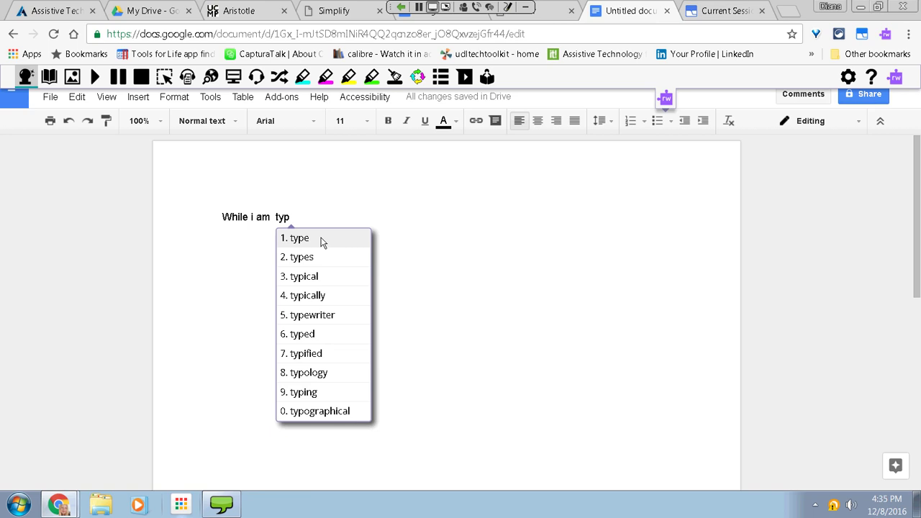
pyautogui.press('Down')
pyautogui.press('Down')
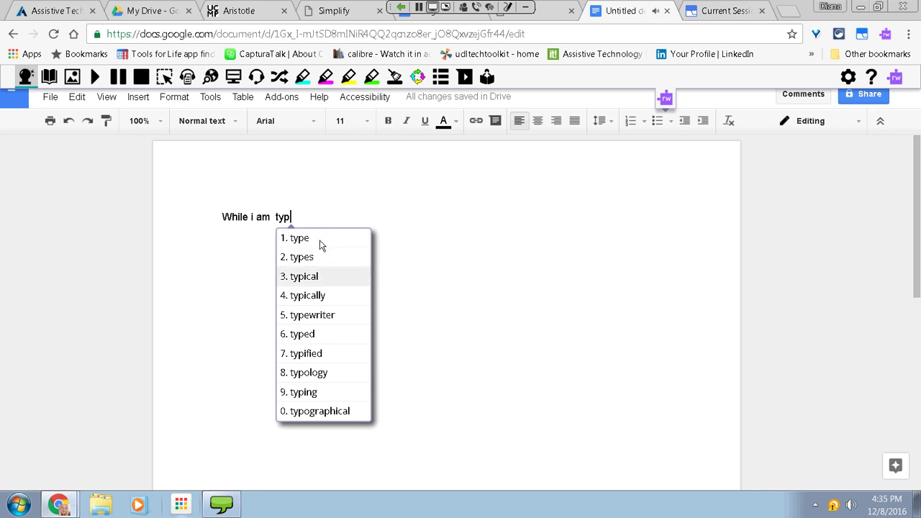
pyautogui.click(303, 392)
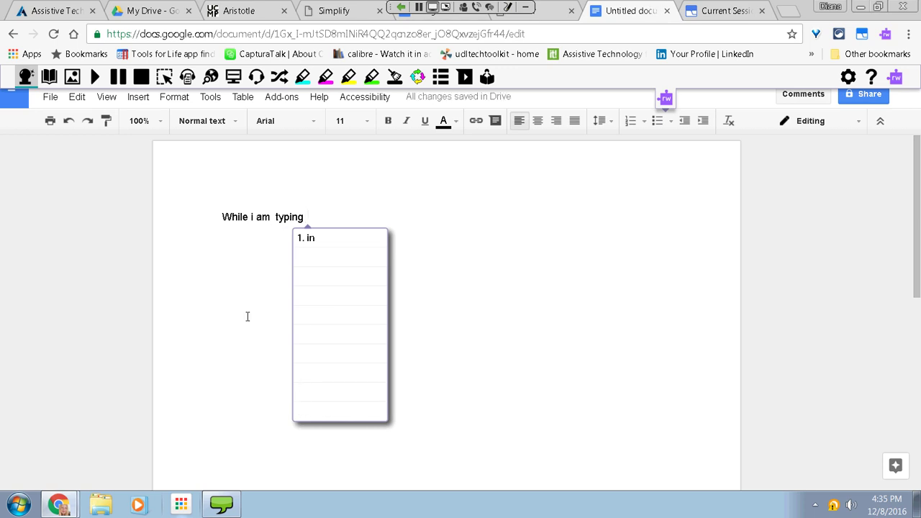
# Turn off word prediction and replace the lowercase "i" in the sentence with a capital "I"
pyautogui.click(25, 78)
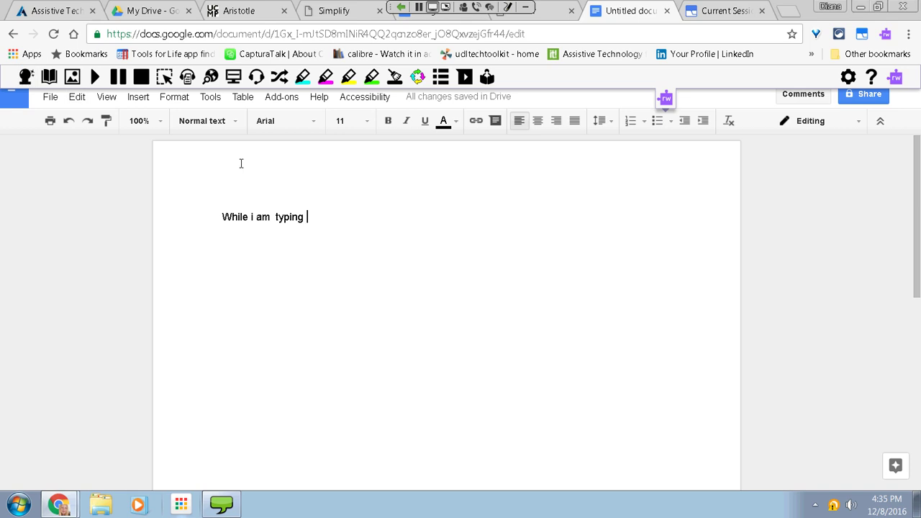
pyautogui.click(254, 217)
pyautogui.press('BackSpace')
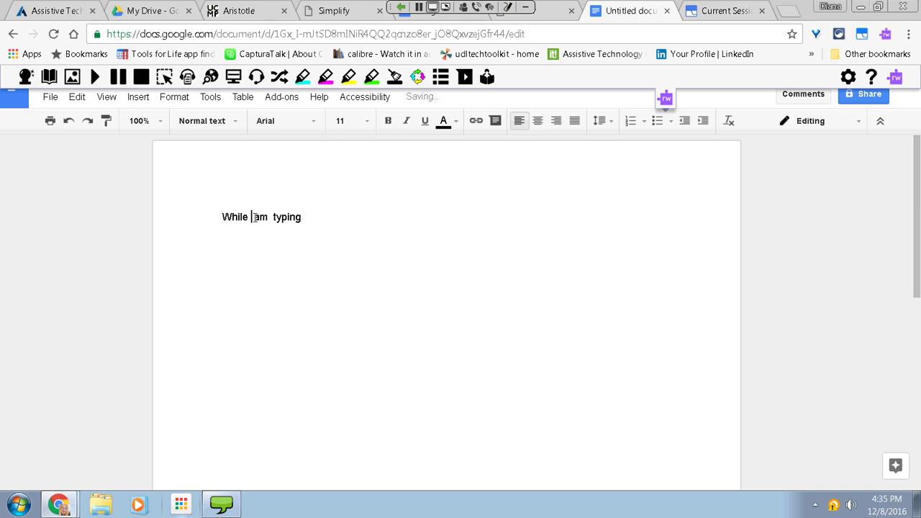
pyautogui.write('I')
pyautogui.click(331, 209)
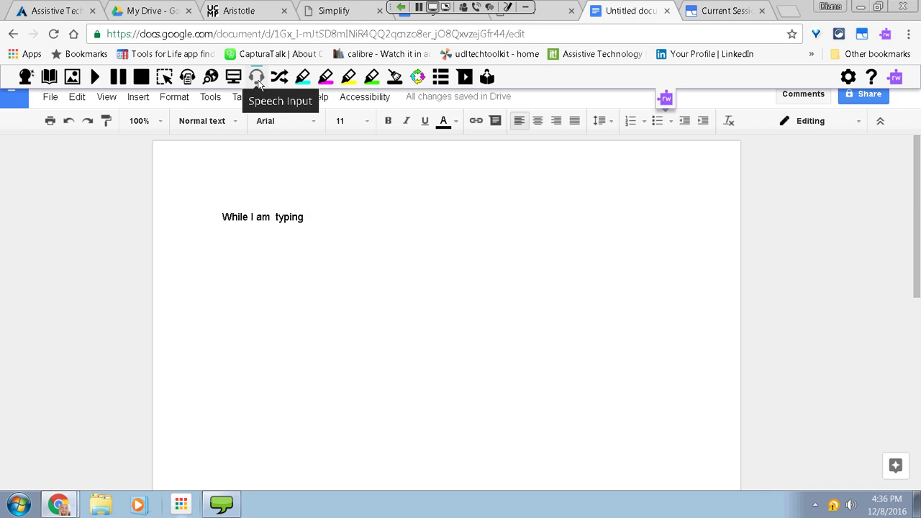
# Use Speech Input to dictate sentences about voice typing and going to the store, plus "Supercalifragilisticexpialidocious" on a new line, and close the dictation tool
pyautogui.click(256, 79)
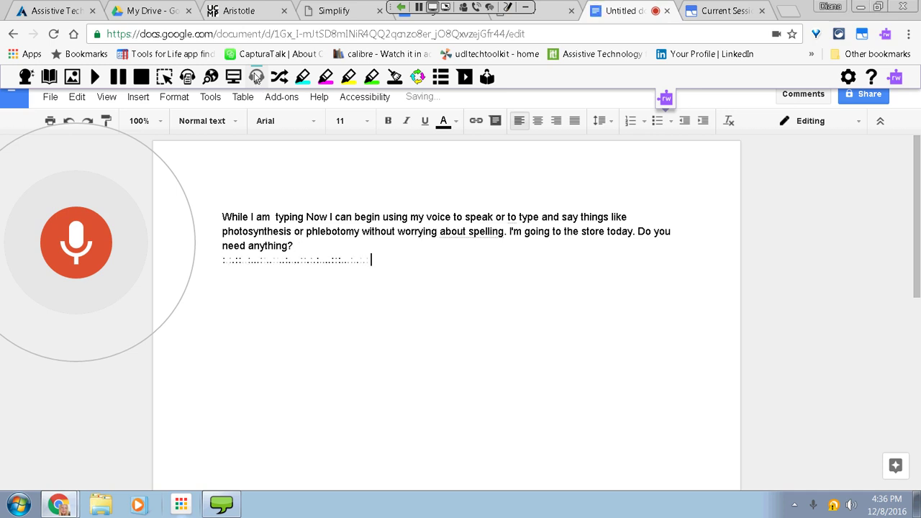
pyautogui.click(94, 249)
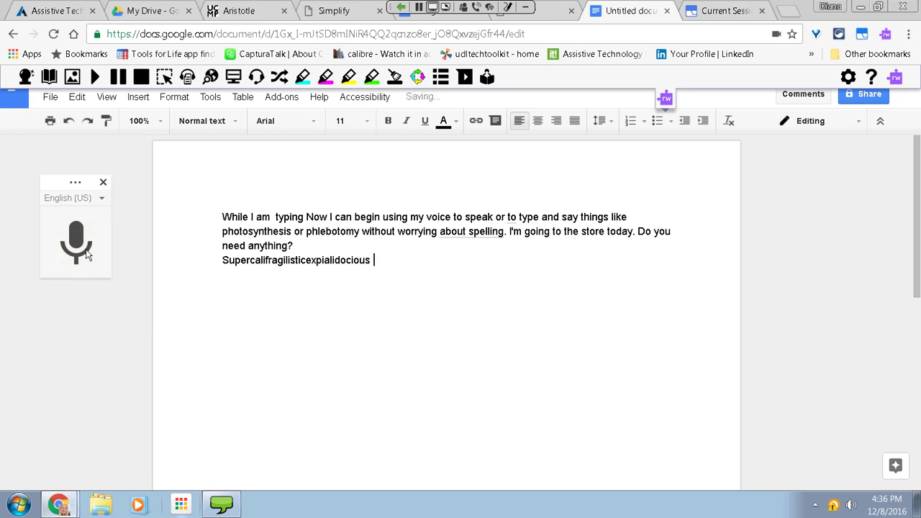
pyautogui.click(103, 182)
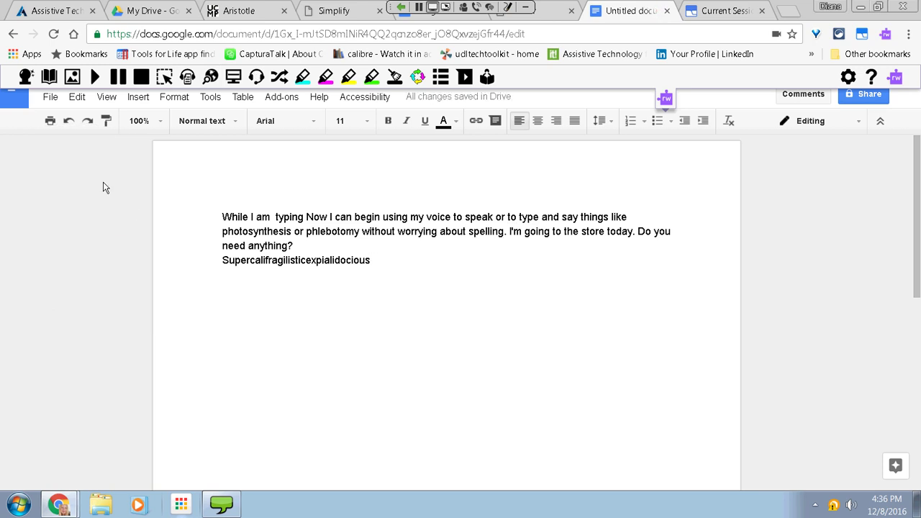
# Have Read&Write read the document aloud from its beginning and from the "Supercalifragilisticexpialidocious" line, then stop playback
pyautogui.click(224, 215)
pyautogui.click(93, 78)
pyautogui.click(219, 261)
pyautogui.click(96, 79)
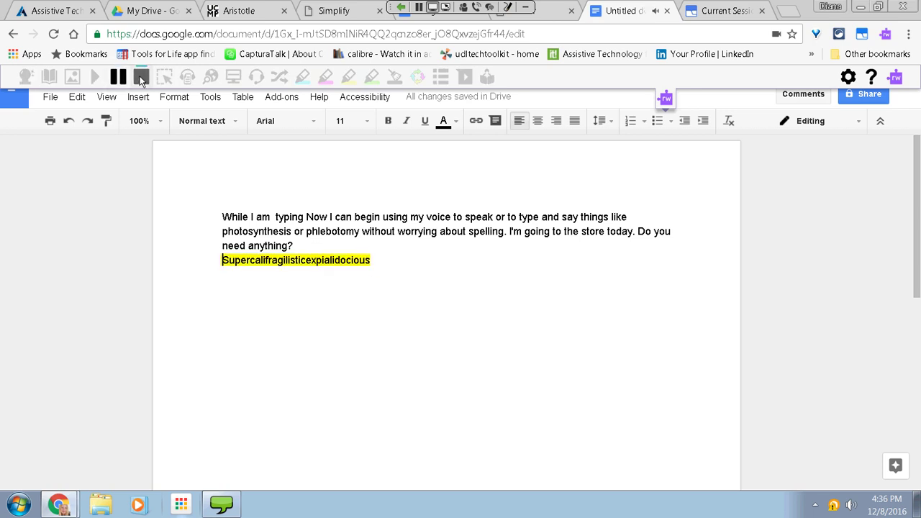
pyautogui.click(141, 78)
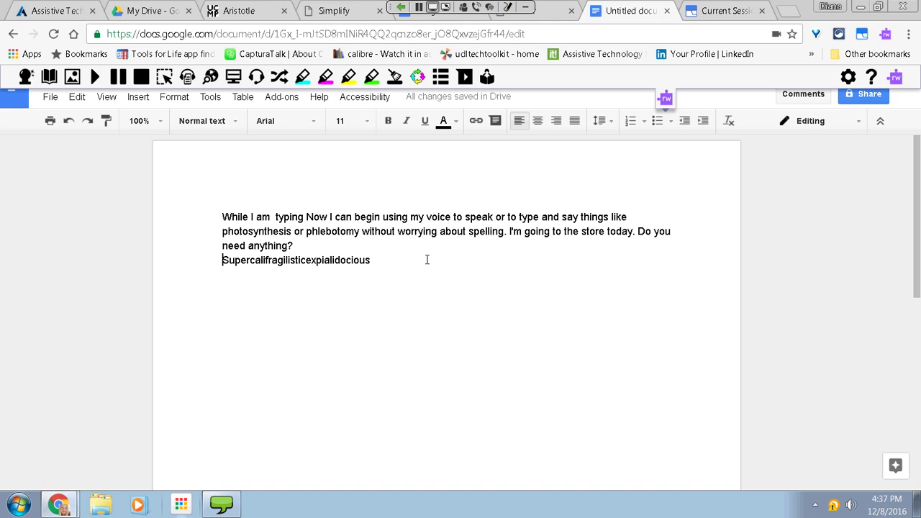
# Add a new line after "Supercalifragilisticexpialidocious" and hide the Read&Write toolbar
pyautogui.click(426, 260)
pyautogui.press('Return')
pyautogui.click(667, 101)
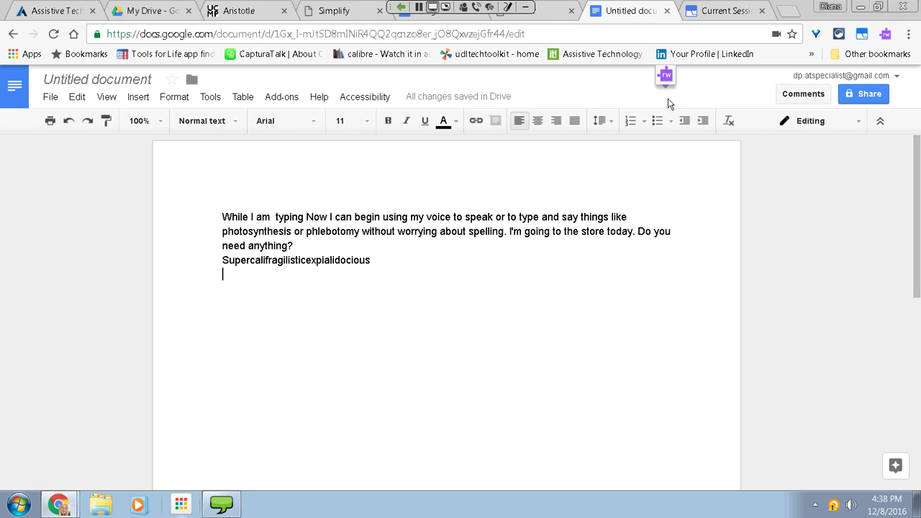
# Delete all of the document's text and open Google Docs' built-in Voice typing tool
pyautogui.moveTo(227, 219); pyautogui.dragTo(321, 264)
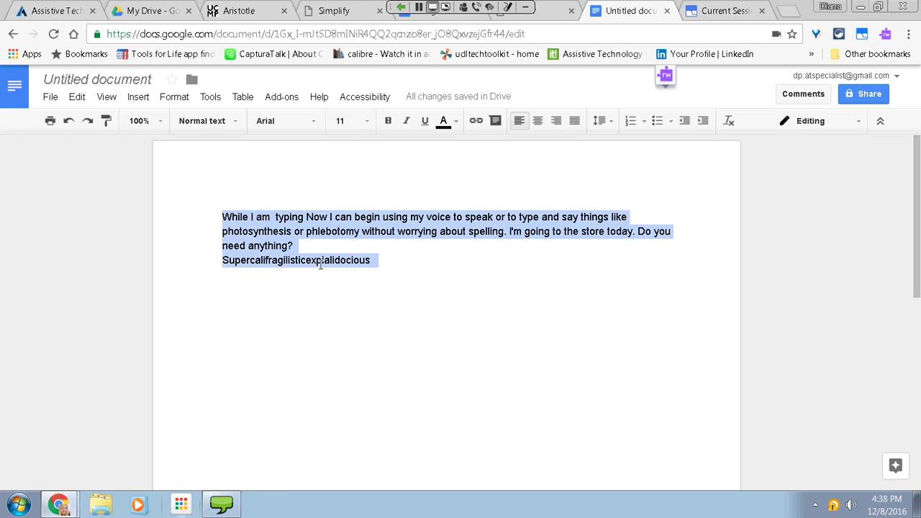
pyautogui.press('BackSpace')
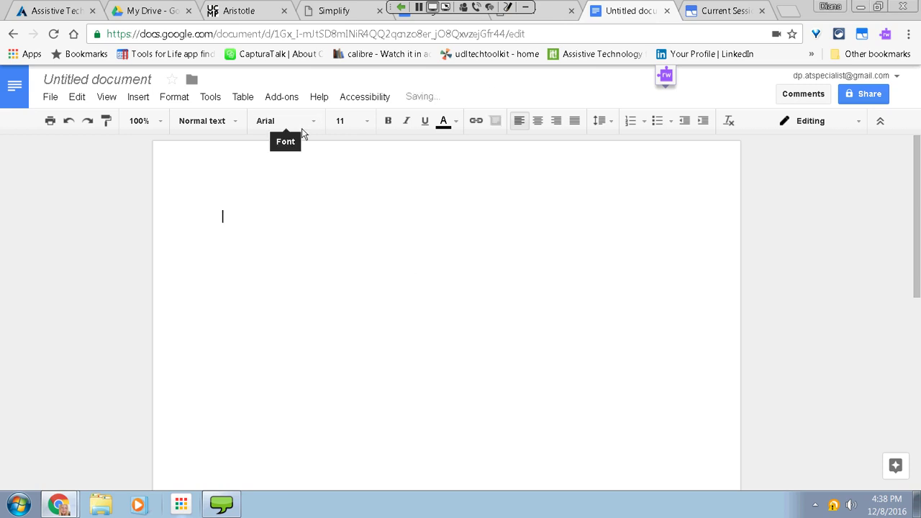
pyautogui.click(213, 100)
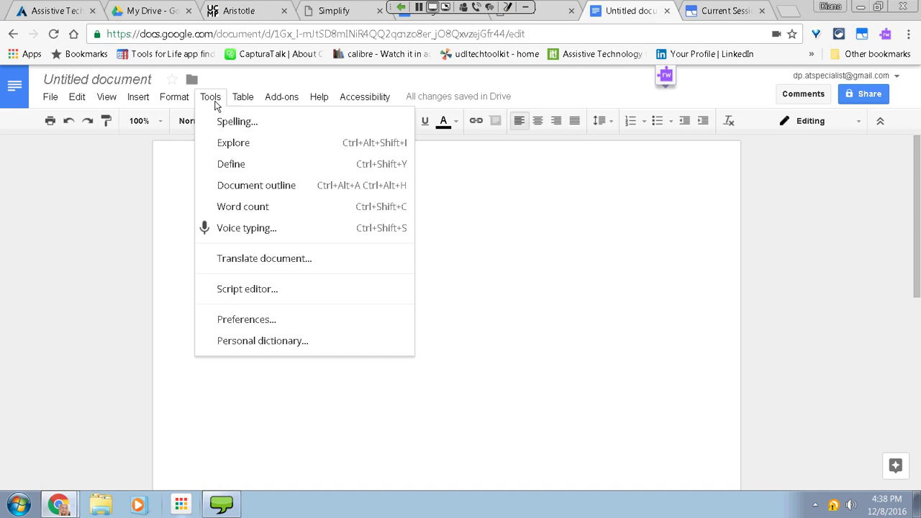
pyautogui.click(221, 230)
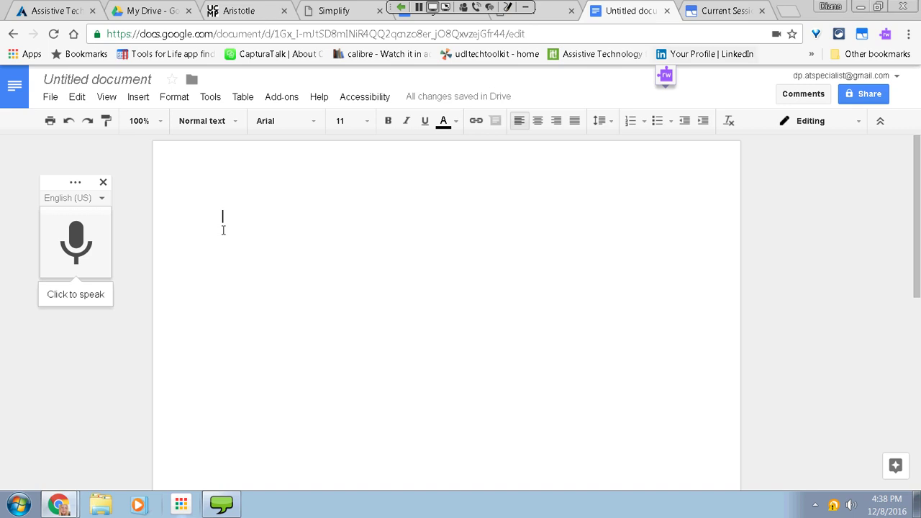
# Close the untitled document's tab and minimize both Chrome windows to reveal the mirrored iPad
pyautogui.click(667, 11)
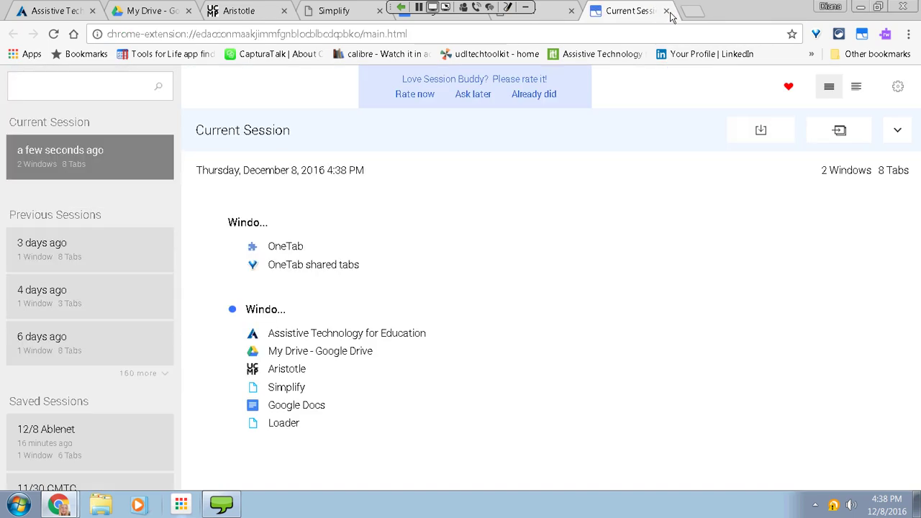
pyautogui.click(862, 9)
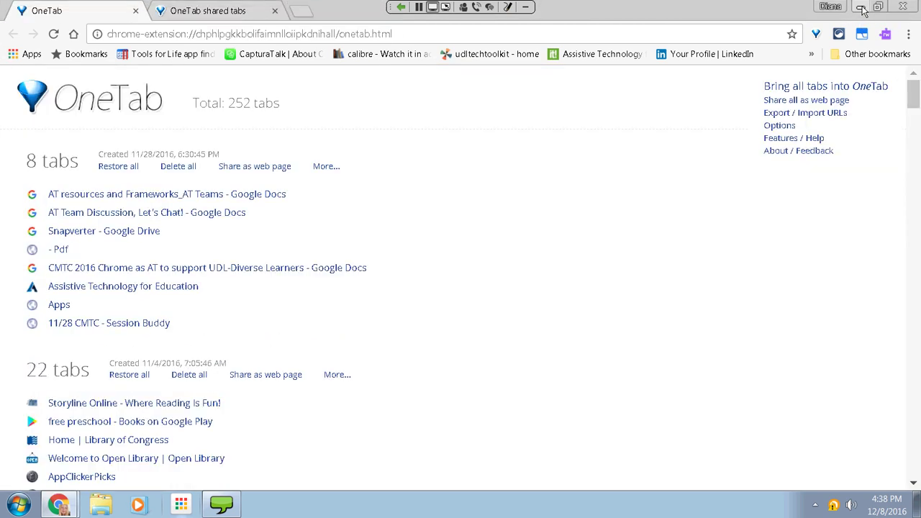
pyautogui.click(862, 9)
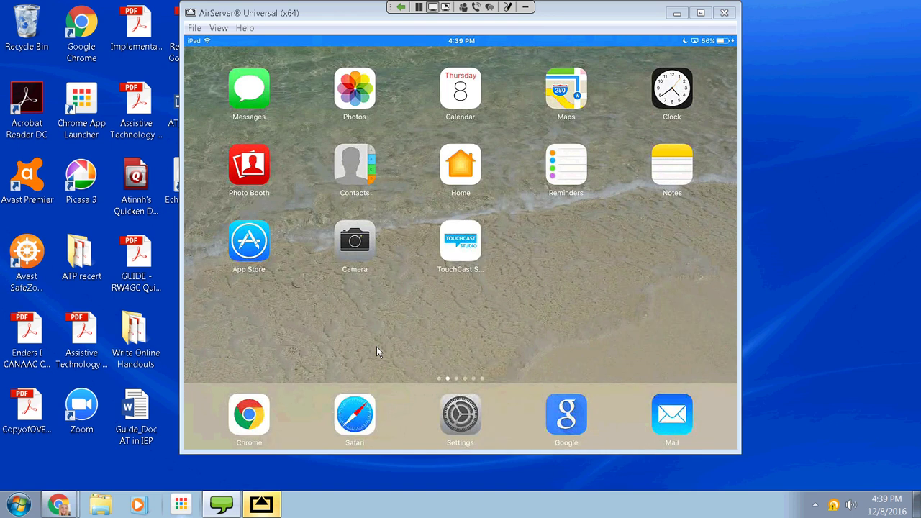
# Move the AirServer window away from the desktop icons and return from the reader's font list to Text Settings
pyautogui.moveTo(622, 14); pyautogui.dragTo(681, 38)
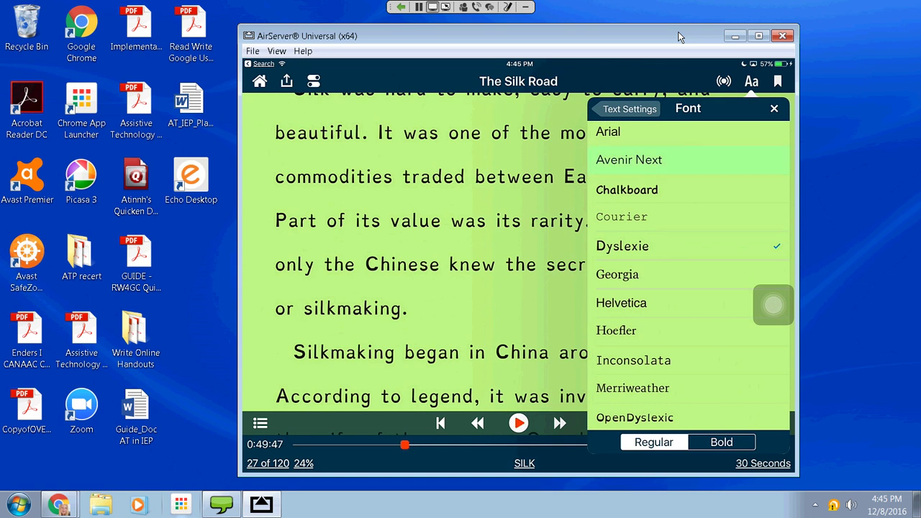
pyautogui.click(630, 108)
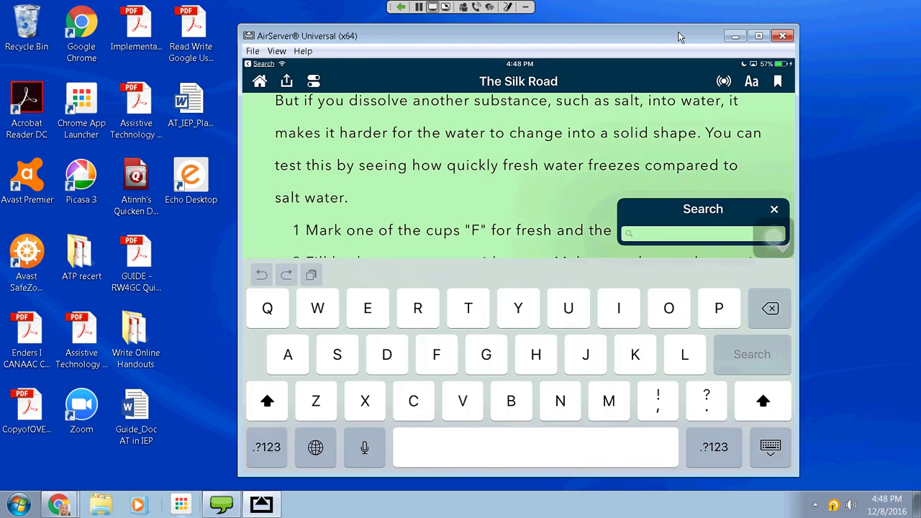
# Search The Silk Road for "Cups", move the floating touch button clear of the results, and look through the matches
pyautogui.write('Cups')
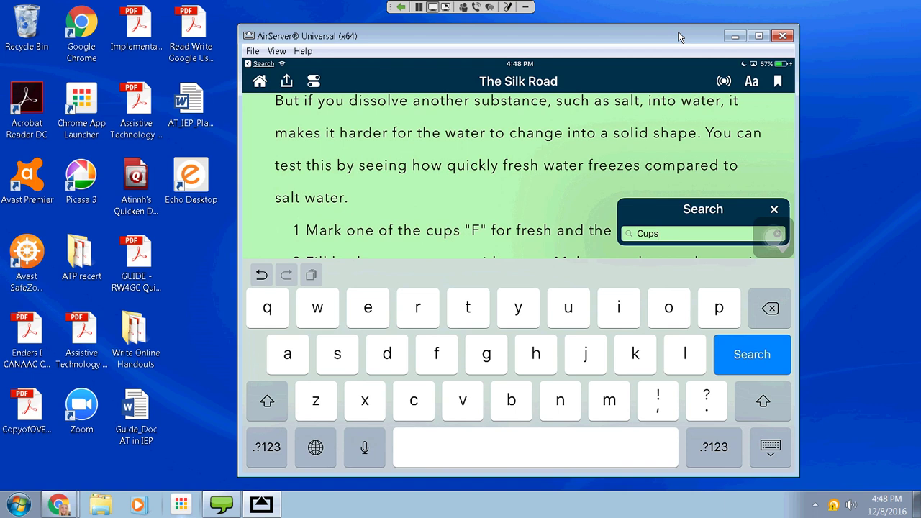
pyautogui.press('Return')
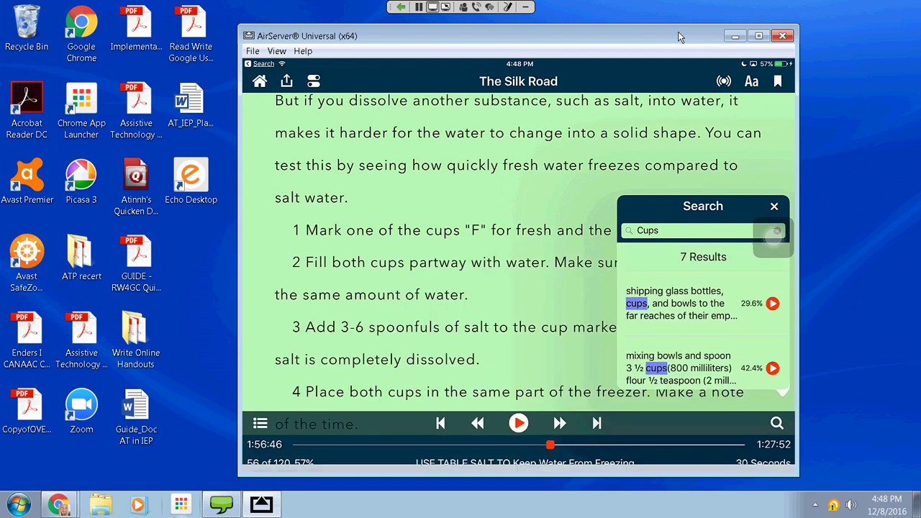
pyautogui.scroll(-2, 702, 324)
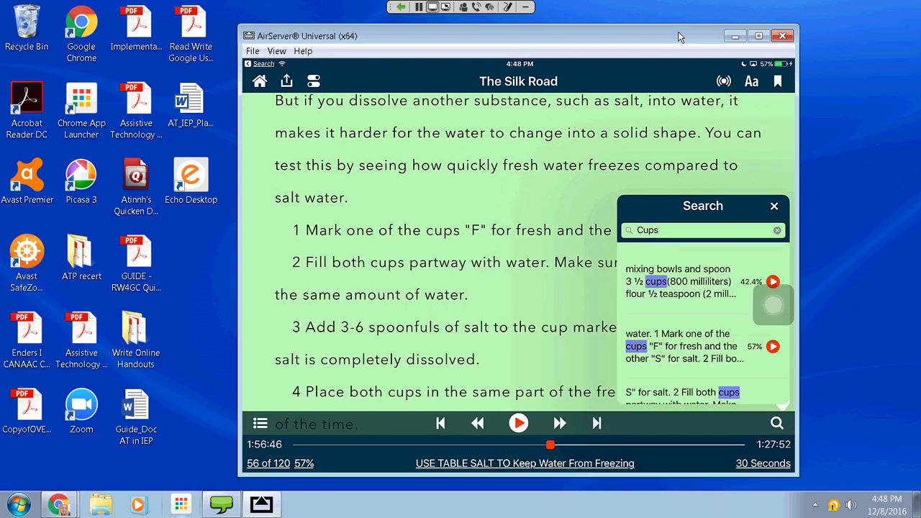
pyautogui.moveTo(767, 304); pyautogui.dragTo(292, 258)
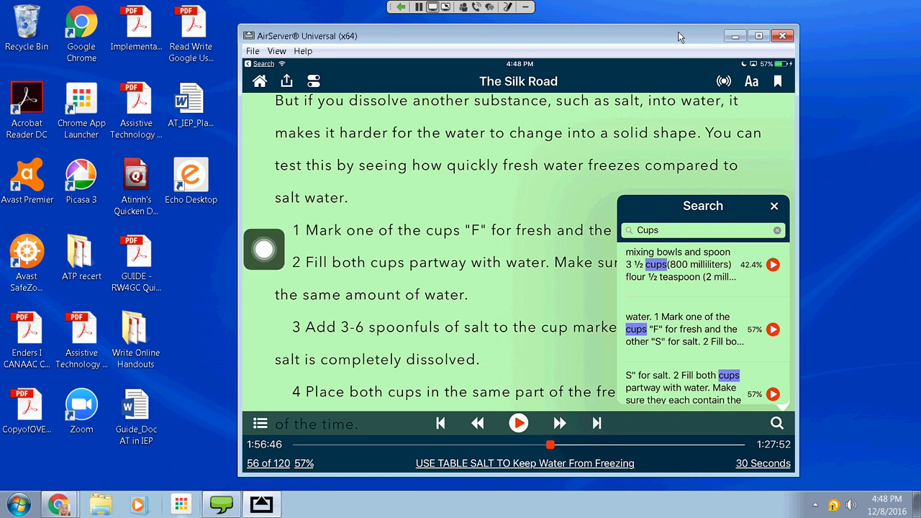
pyautogui.scroll(-1, 702, 324)
pyautogui.scroll(-4, 703, 323)
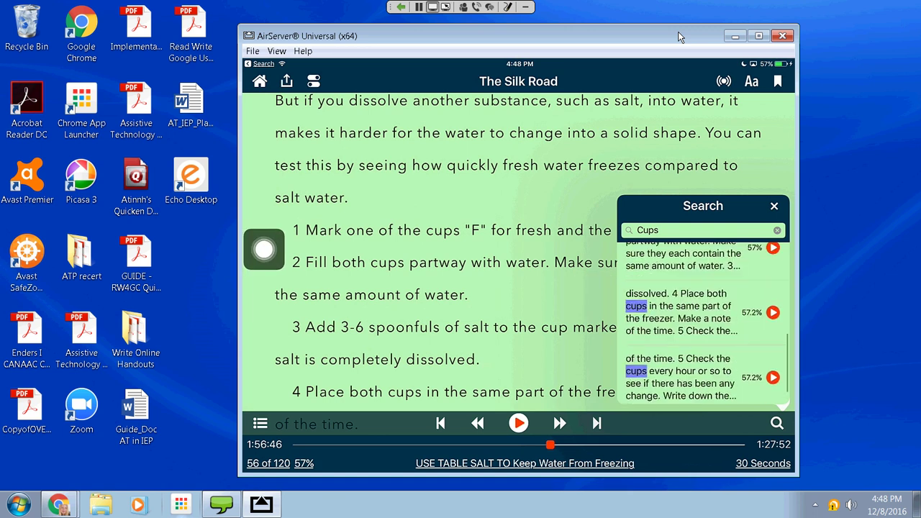
# Jump to the "4 Place both cups" search match and read on to the "ANIMAL LIFE ON THE SILK ROAD" section on page 57
pyautogui.click(682, 306)
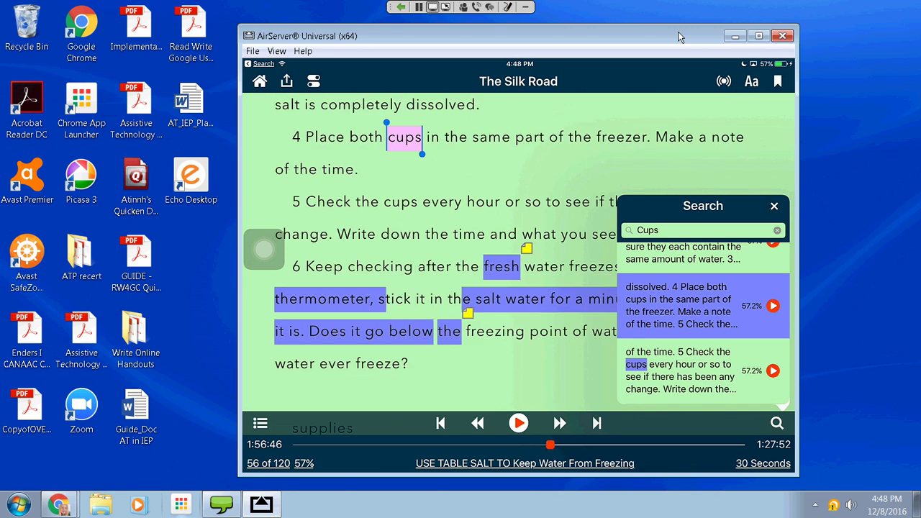
pyautogui.scroll(-5, 518, 252)
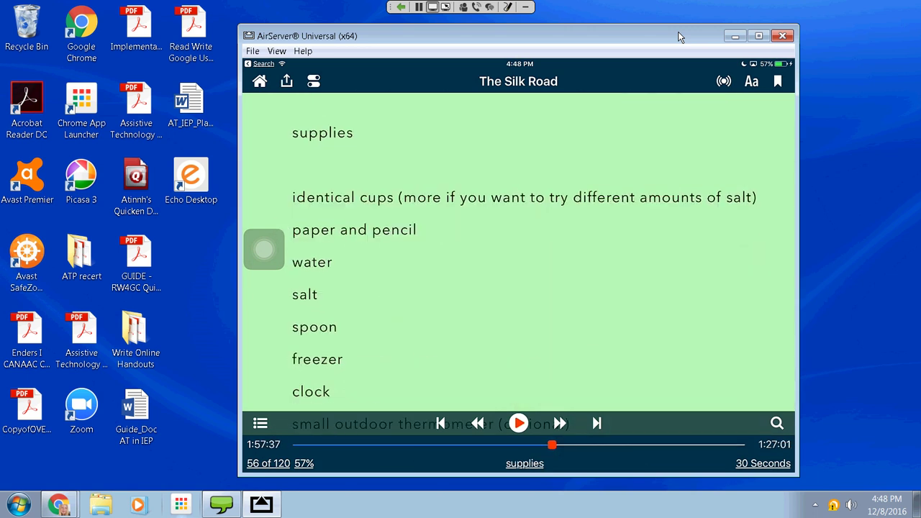
pyautogui.scroll(-5, 518, 252)
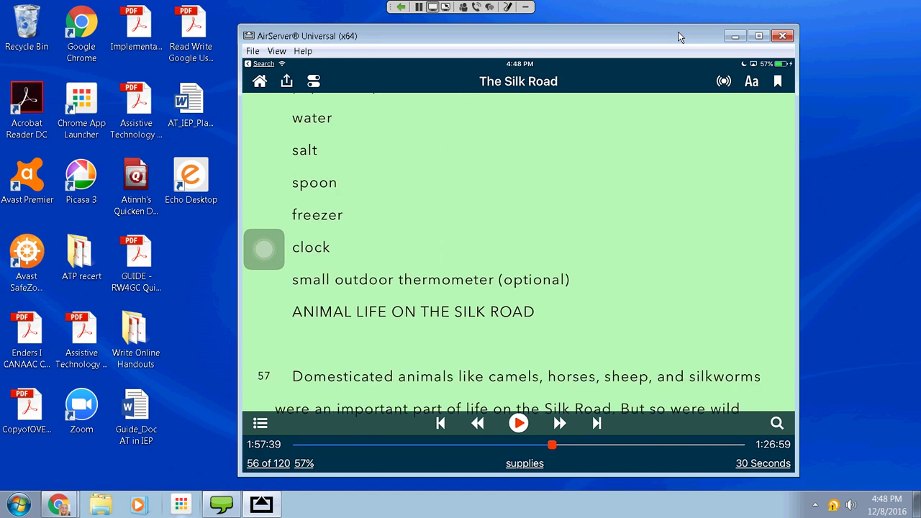
pyautogui.scroll(-3, 518, 252)
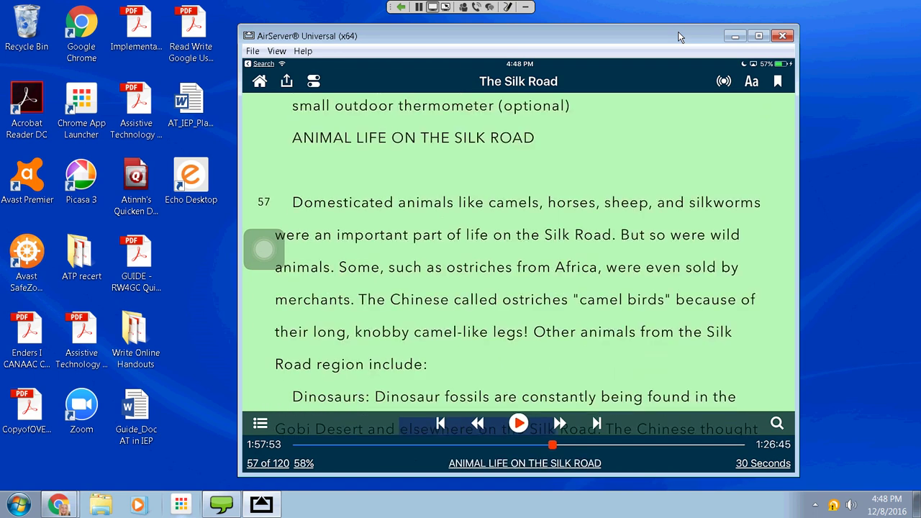
pyautogui.scroll(-1, 519, 252)
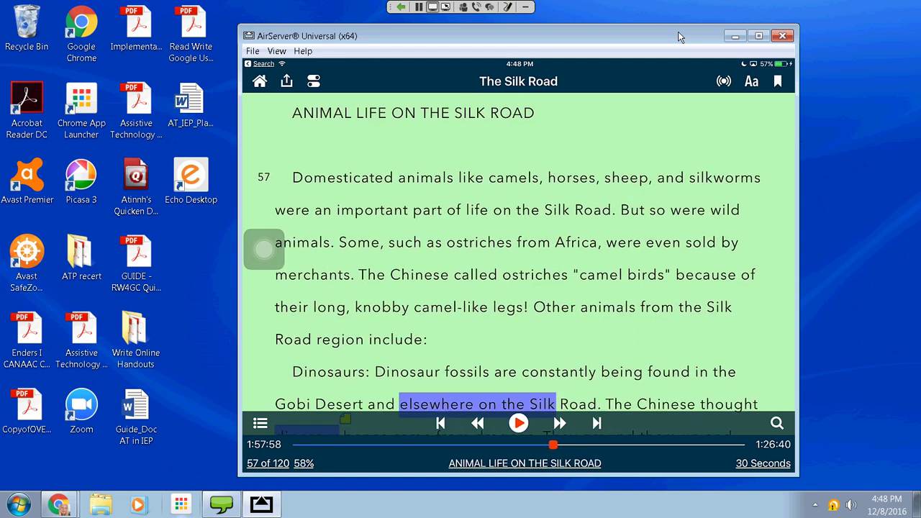
# Highlight the passage "Domesticated animals like camels, horses, sheep" at the start of page 57
pyautogui.doubleClick(626, 178)
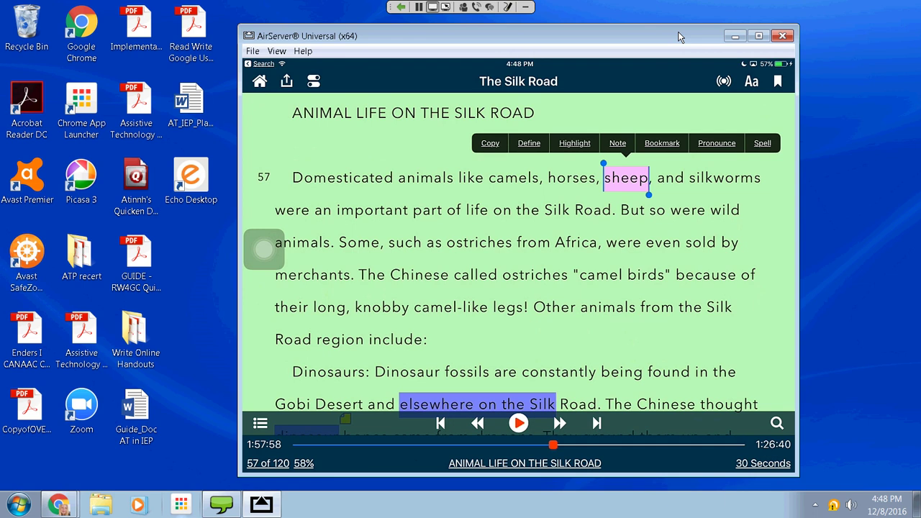
pyautogui.moveTo(603, 164); pyautogui.dragTo(303, 164)
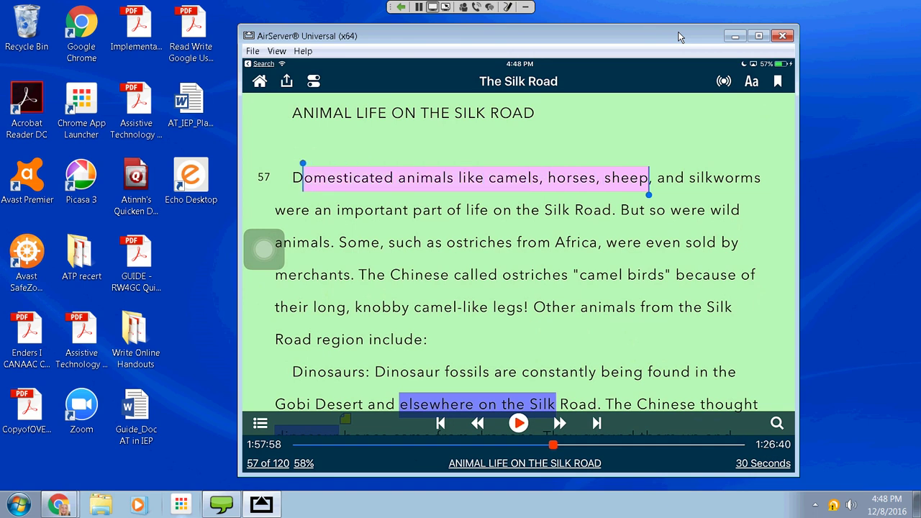
pyautogui.click(433, 145)
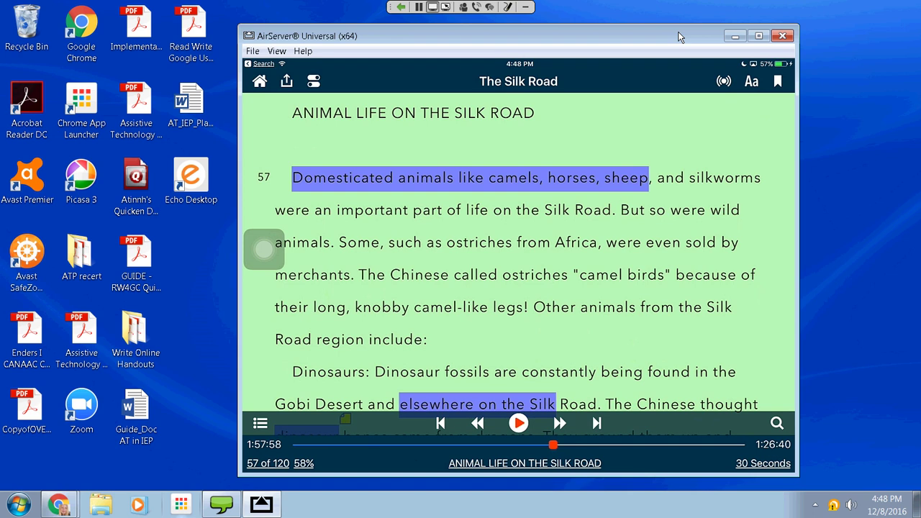
# Start a note on "Silk" in the second line of page 57 and enter "Remember" as its text
pyautogui.doubleClick(556, 209)
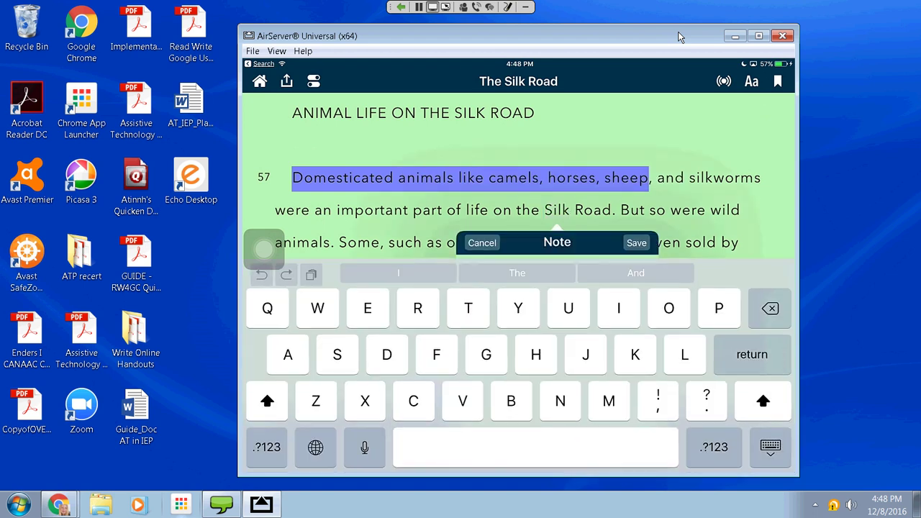
pyautogui.write('Remember')
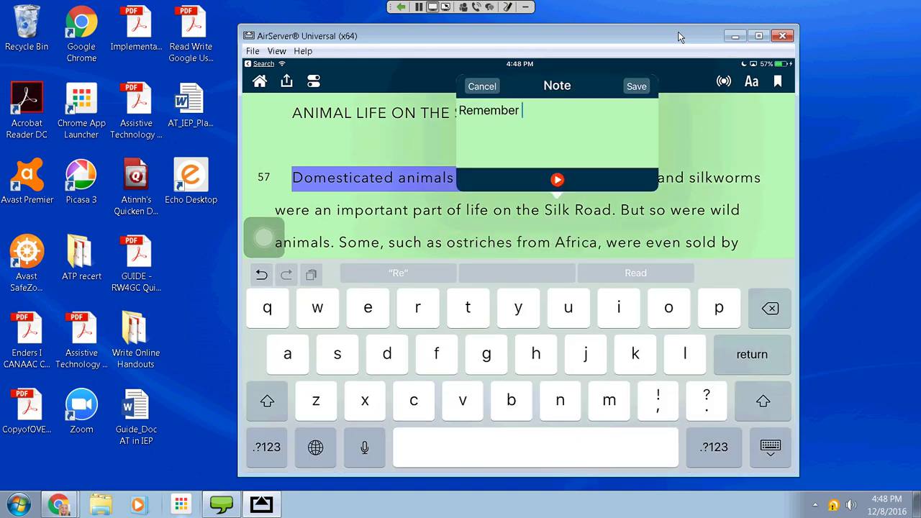
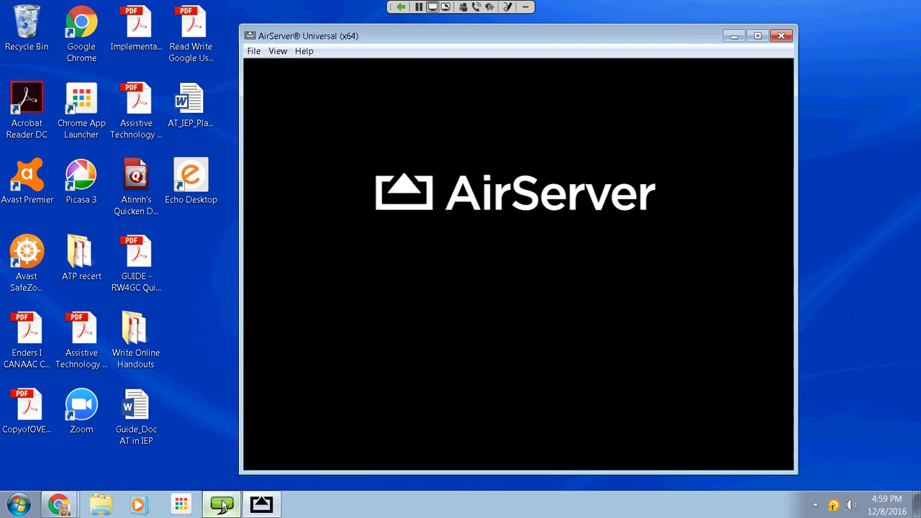
pyautogui.click(222, 505)
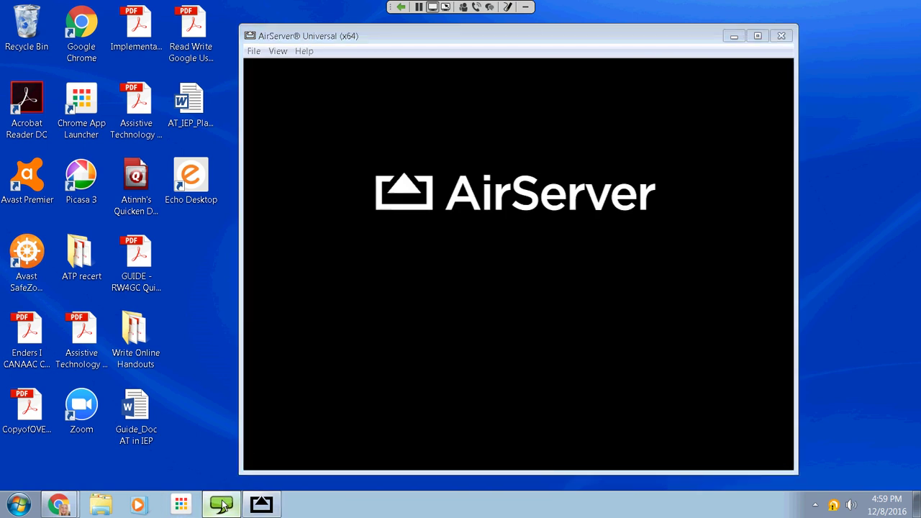